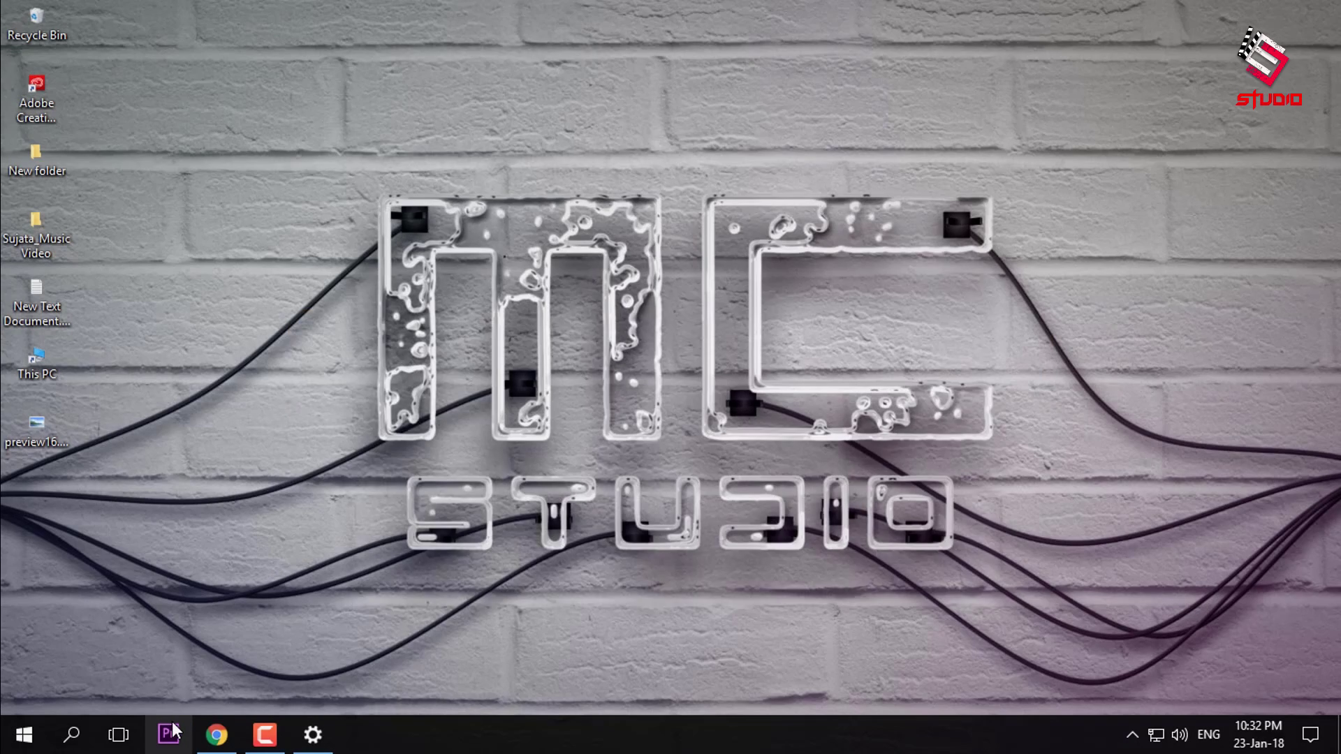
Launch Premiere Pro CC 2018 from the taskbar so its Start screen lists recent projects
click(173, 719)
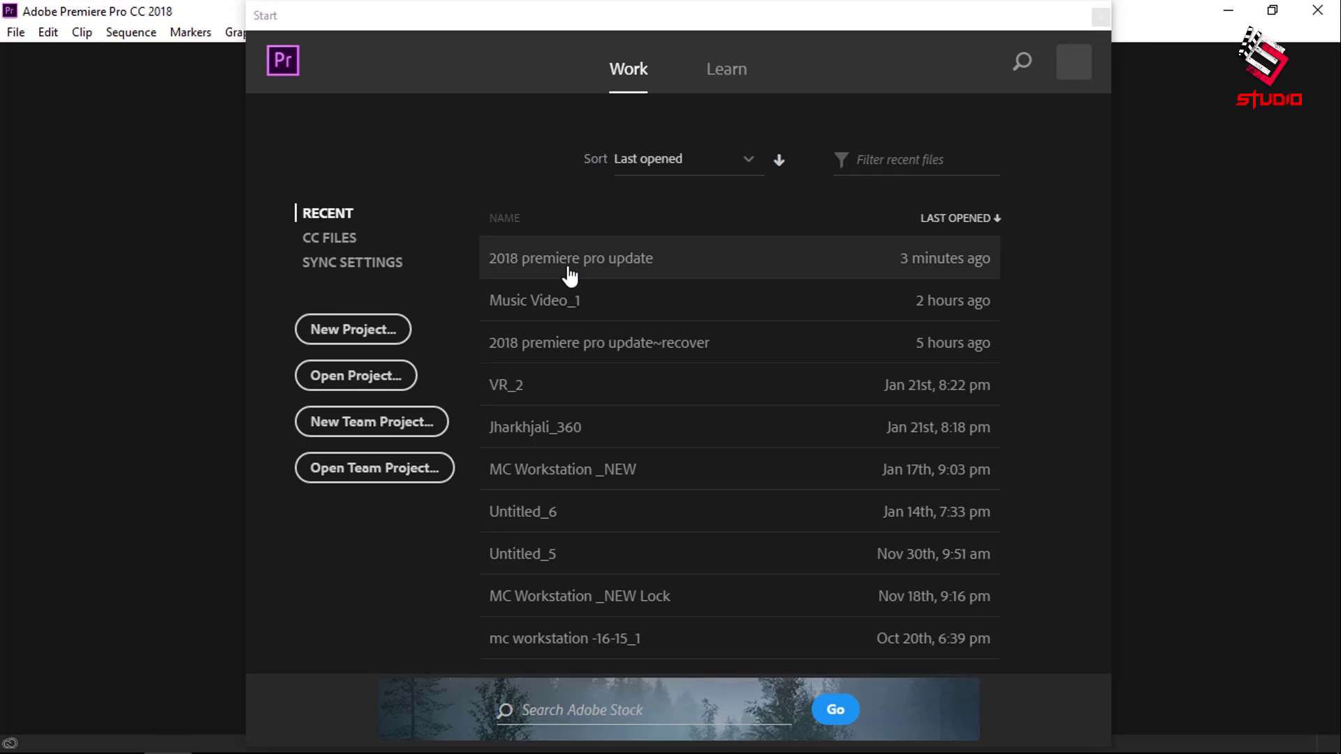
Open the '2018 premiere pro update' project and leave full-screen playback
click(569, 268)
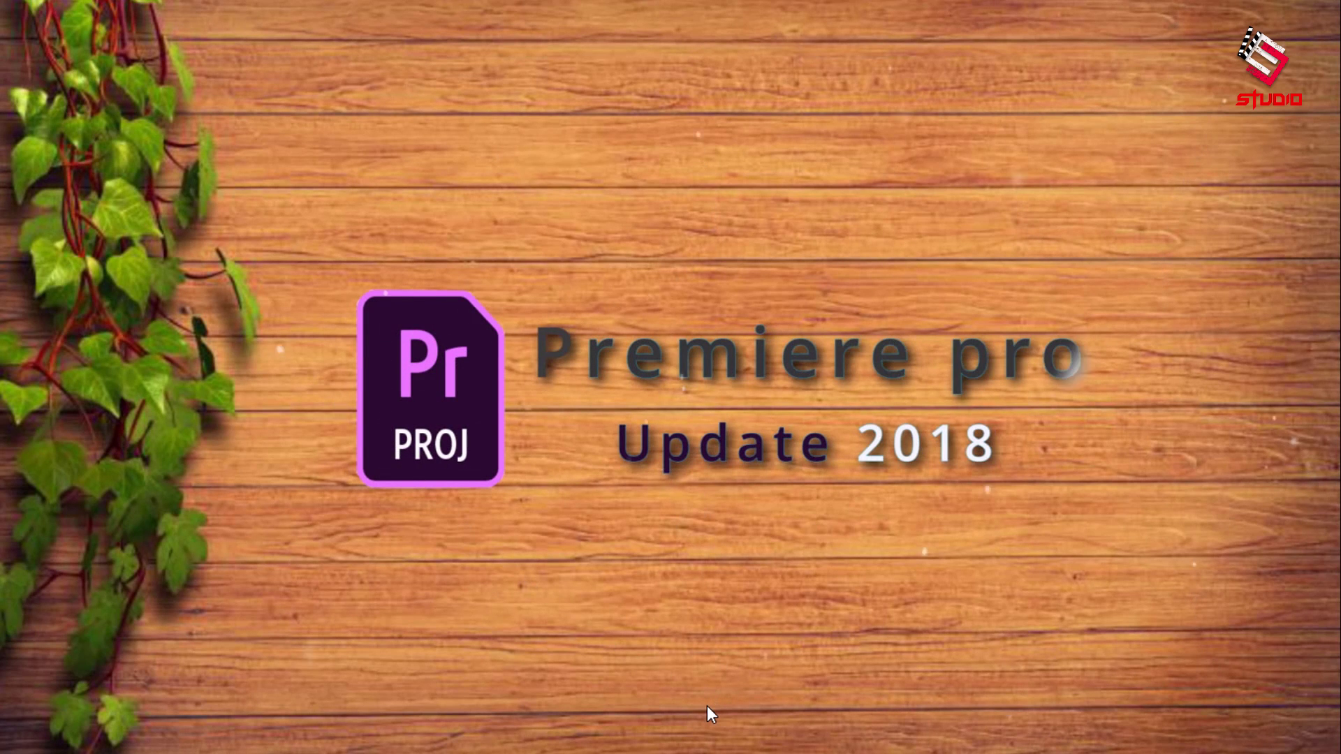
key(ctrl+grave)
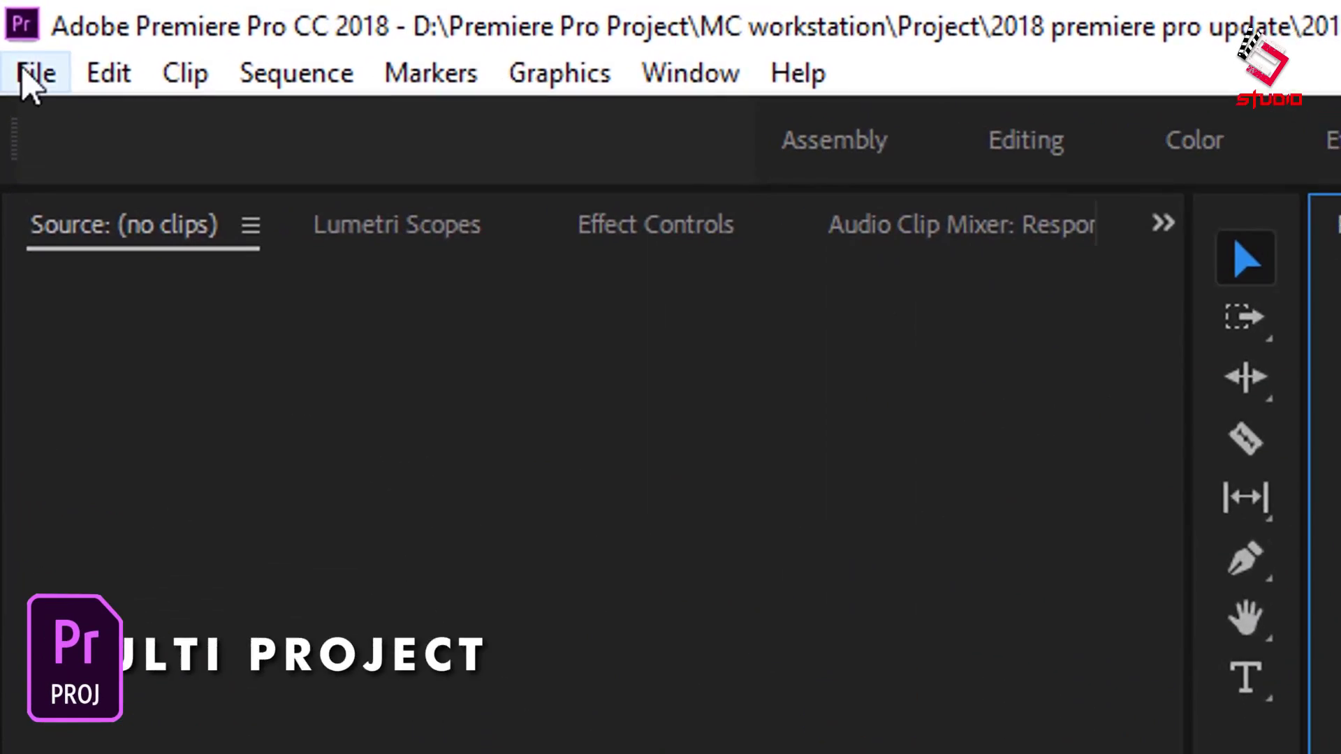
click(28, 77)
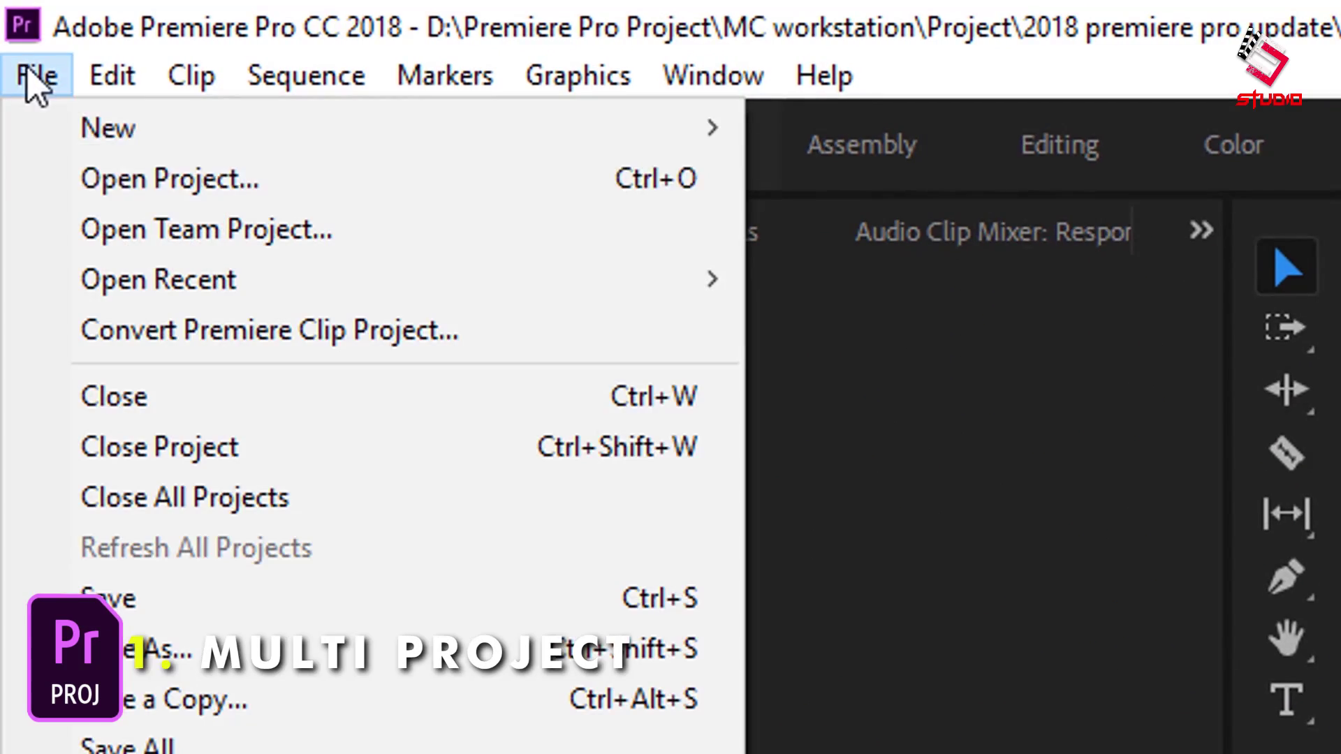
Open Music Video_1 from the recent projects as a second project beside the first
mouse_move(198, 138)
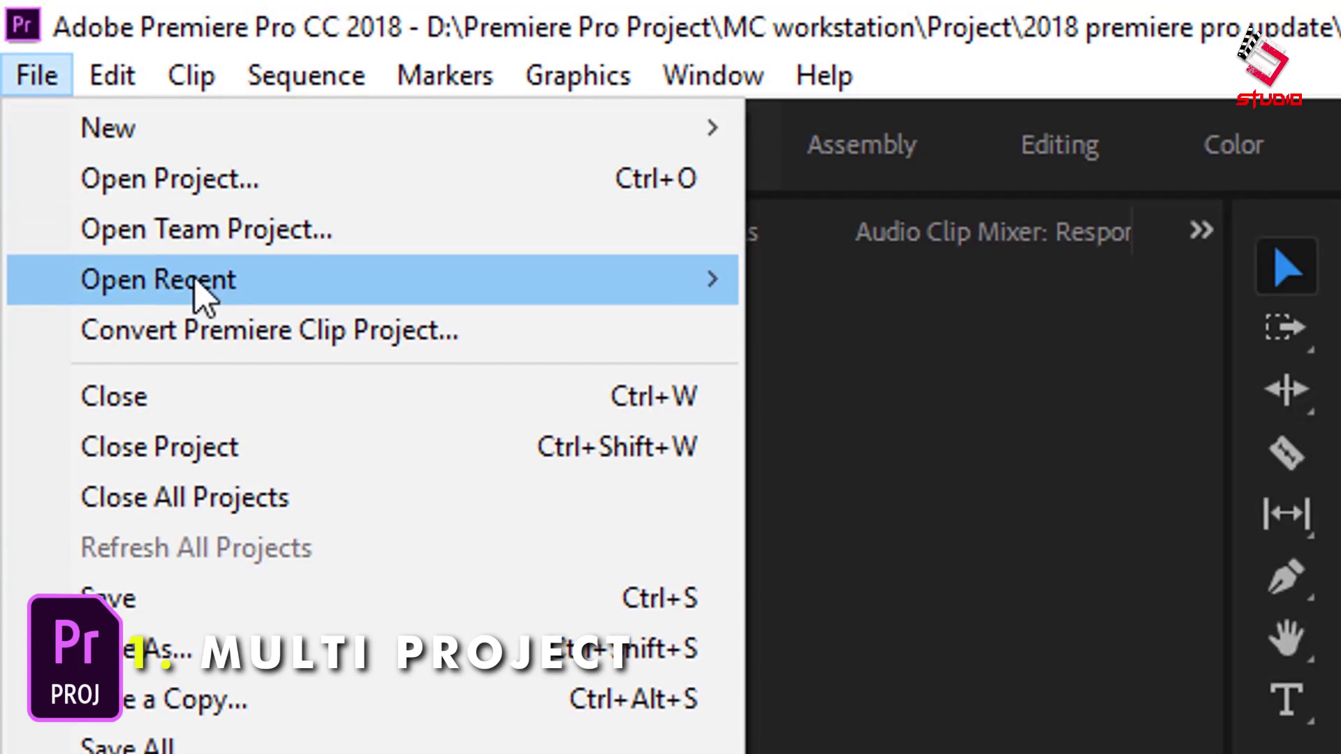
mouse_move(210, 280)
click(622, 175)
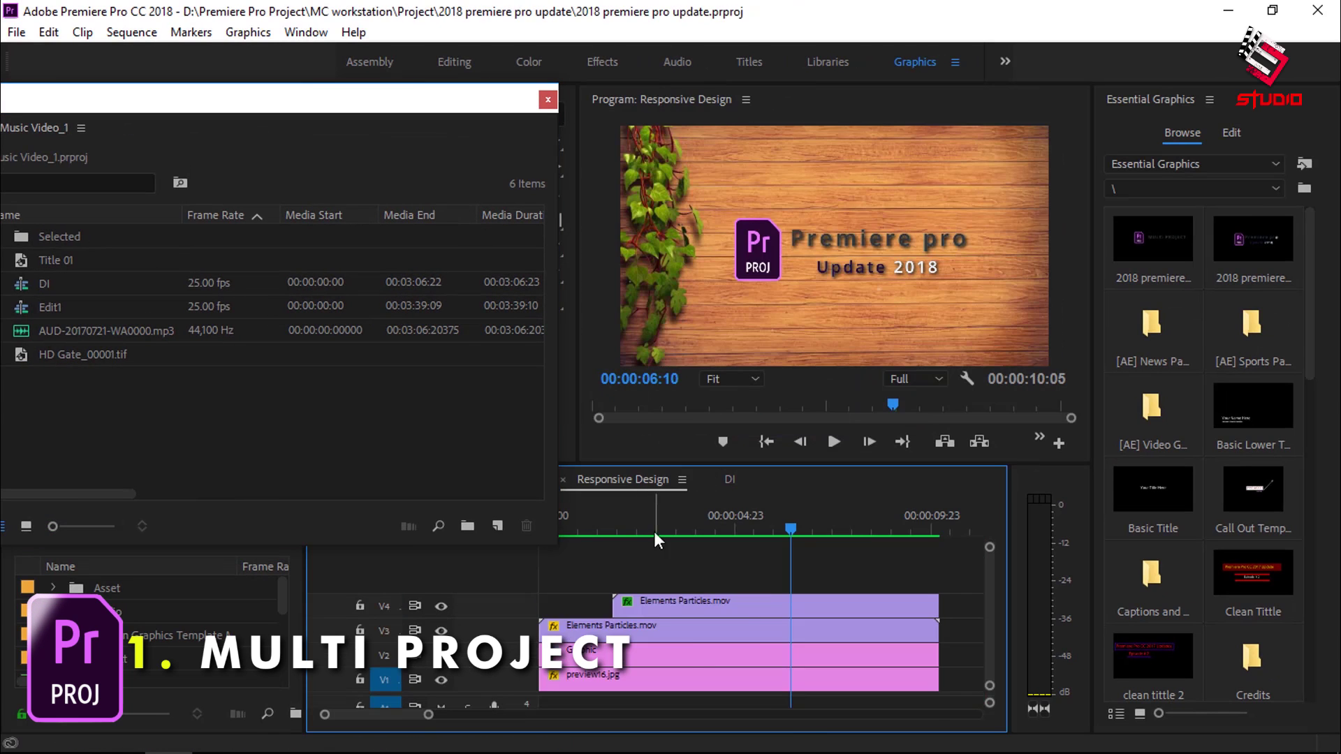
drag(507, 109, 449, 101)
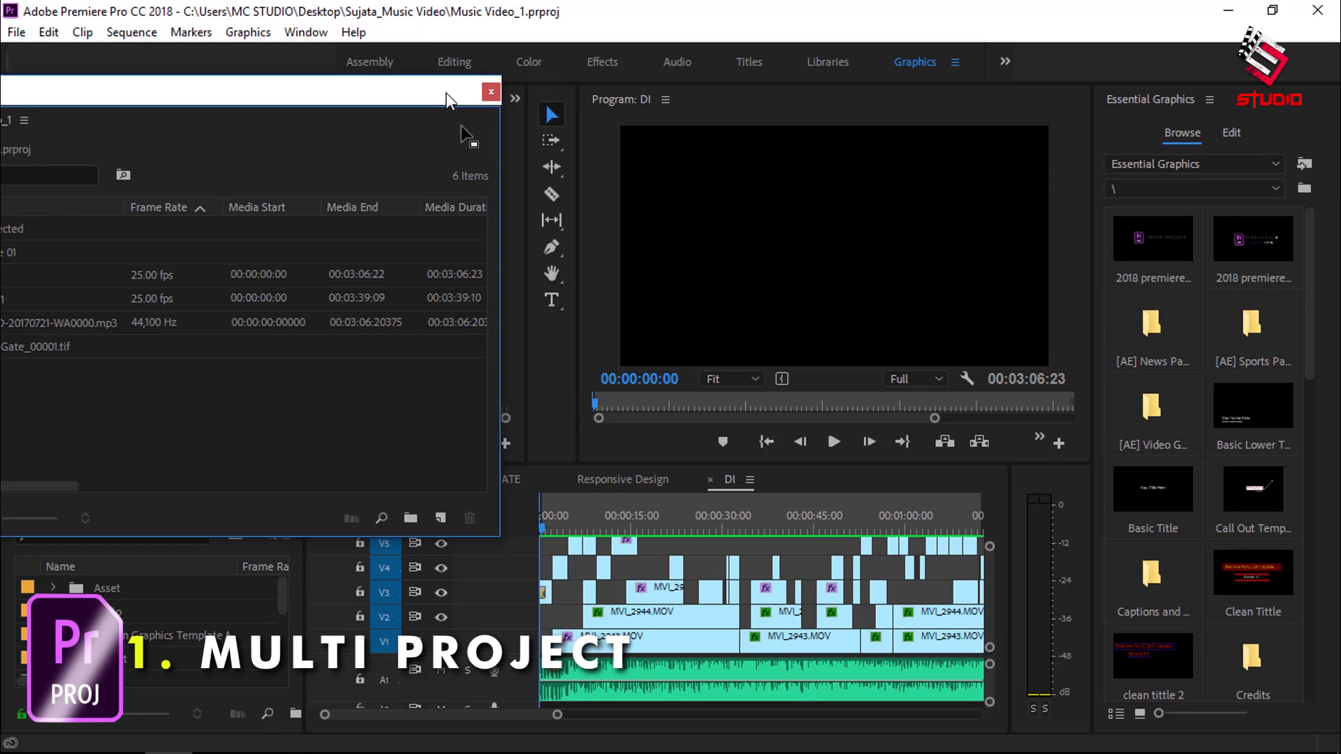
Clear the DI sequence's In/Out points and paste the Responsive Design clips after its end
click(749, 532)
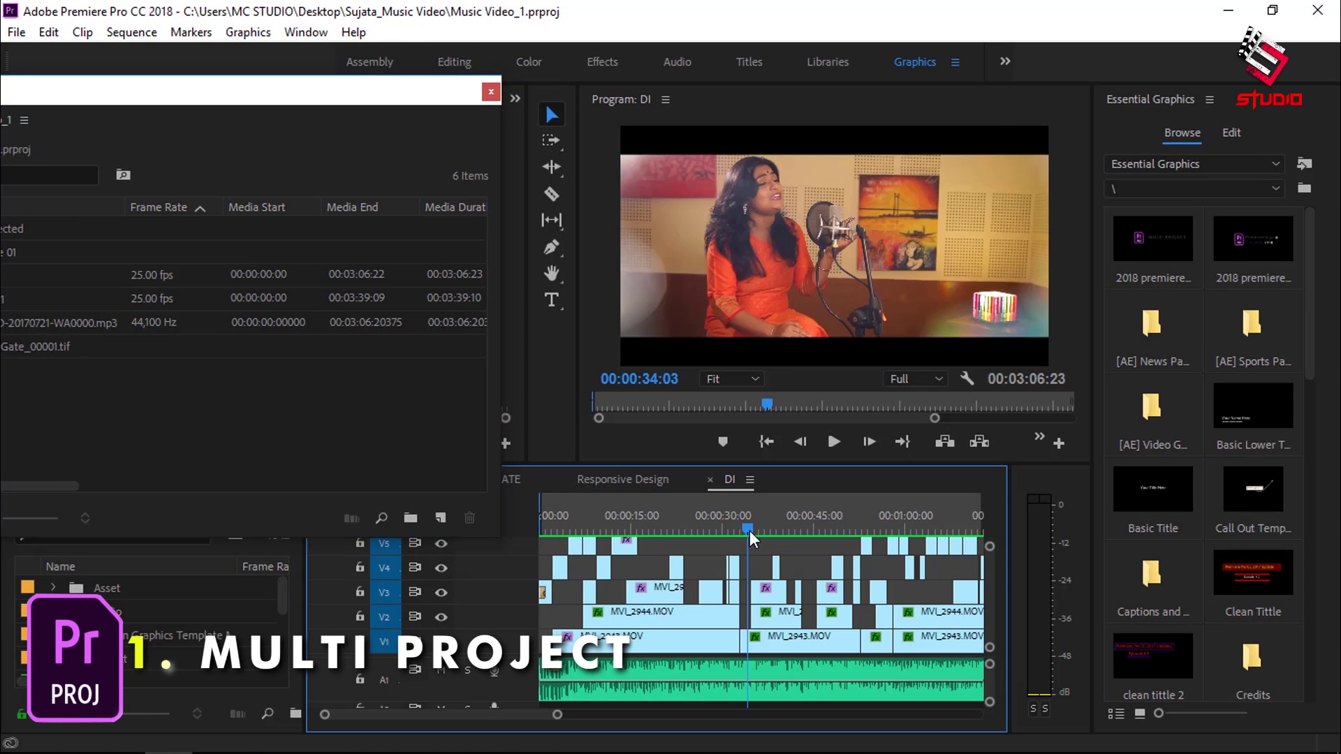
key(minus)
key(minus)
key(minus)
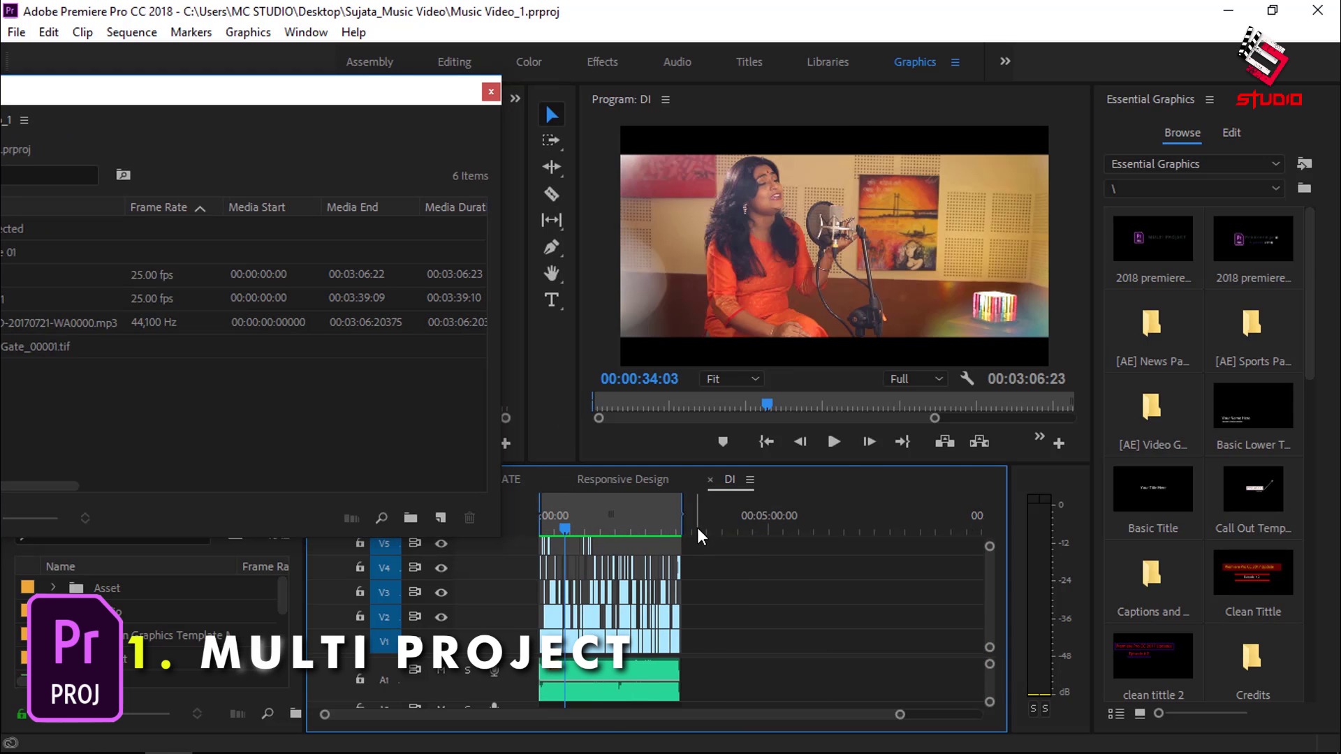
right_click(701, 537)
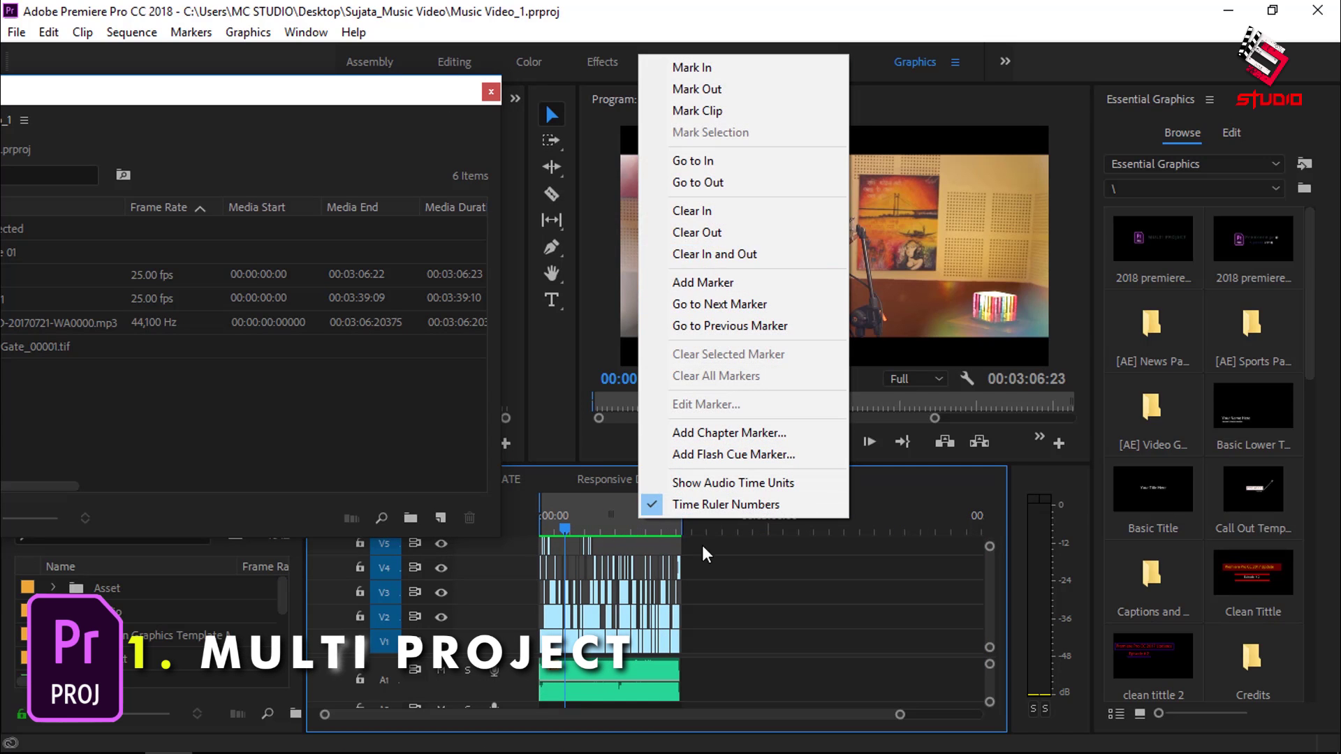
click(691, 254)
click(706, 525)
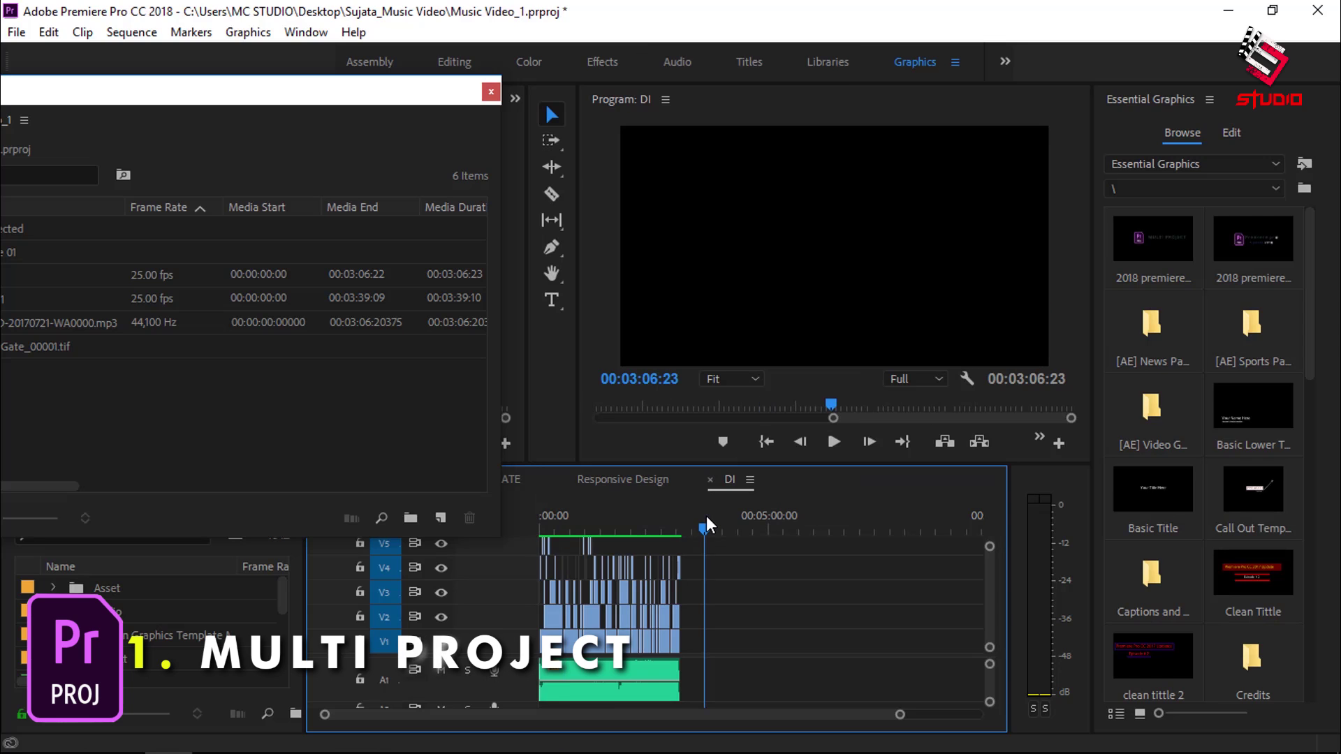
key(ctrl+v)
click(702, 527)
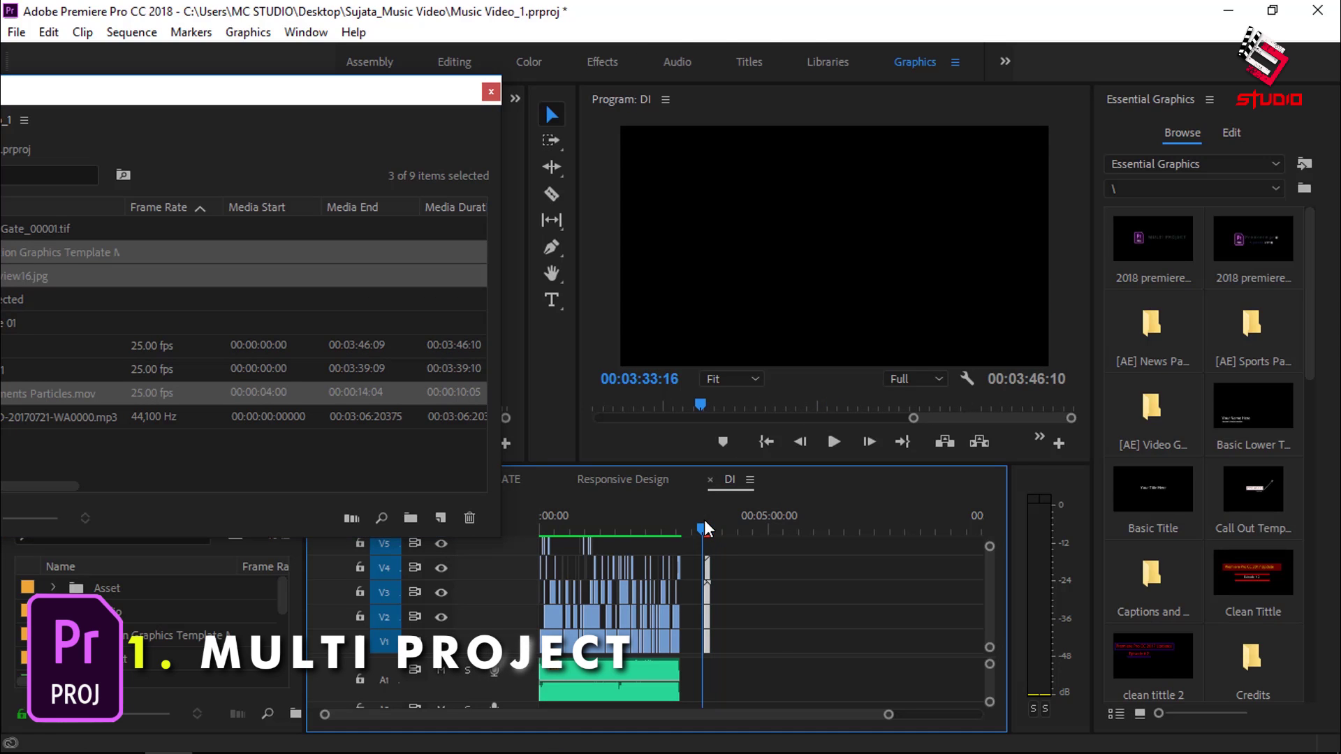
key(=)
key(=)
key(=)
click(783, 524)
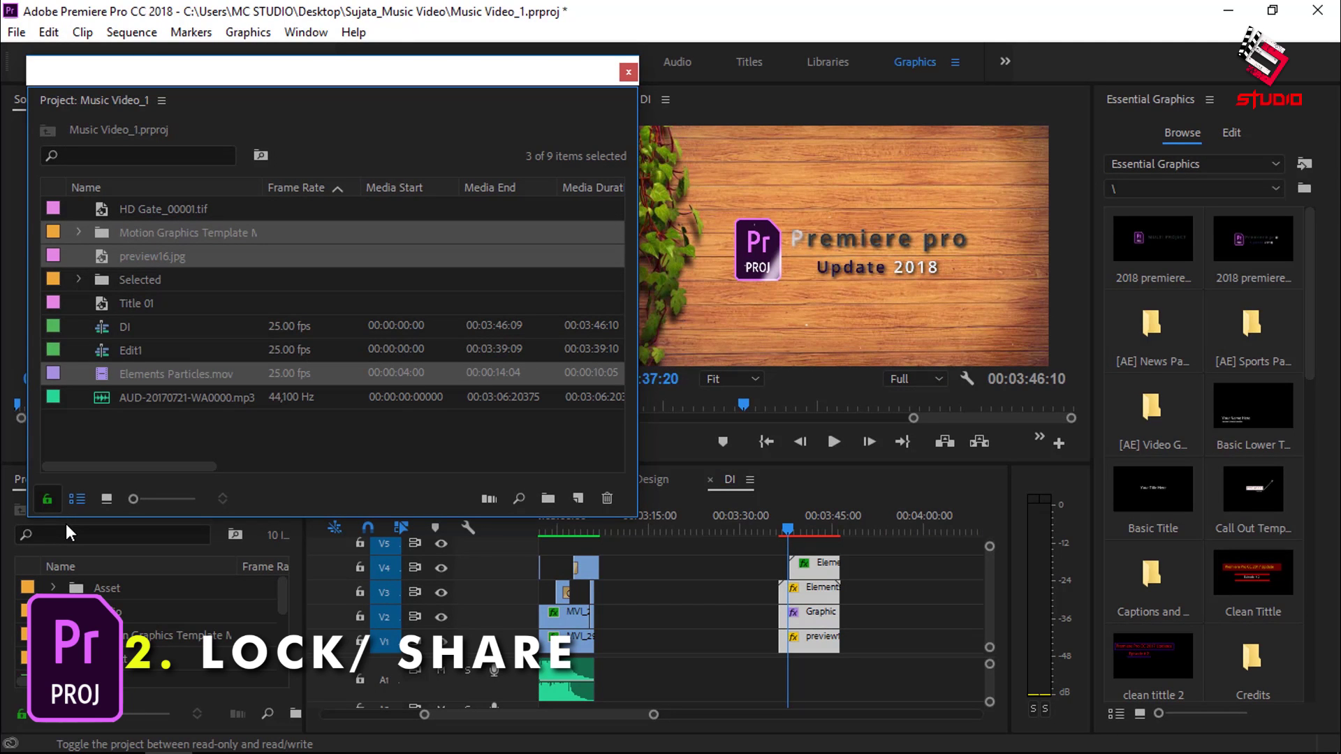
Save the Music Video_1 changes and switch that project to read-only mode
click(47, 499)
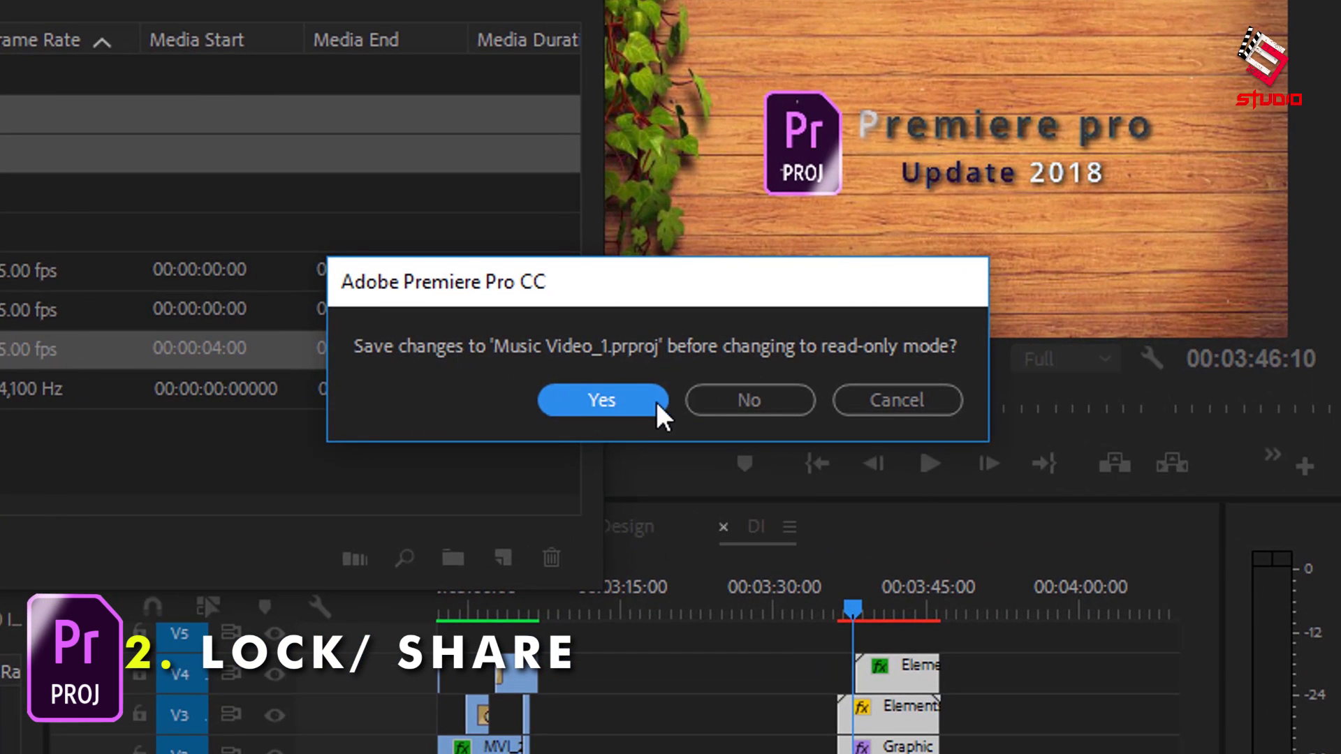
click(614, 404)
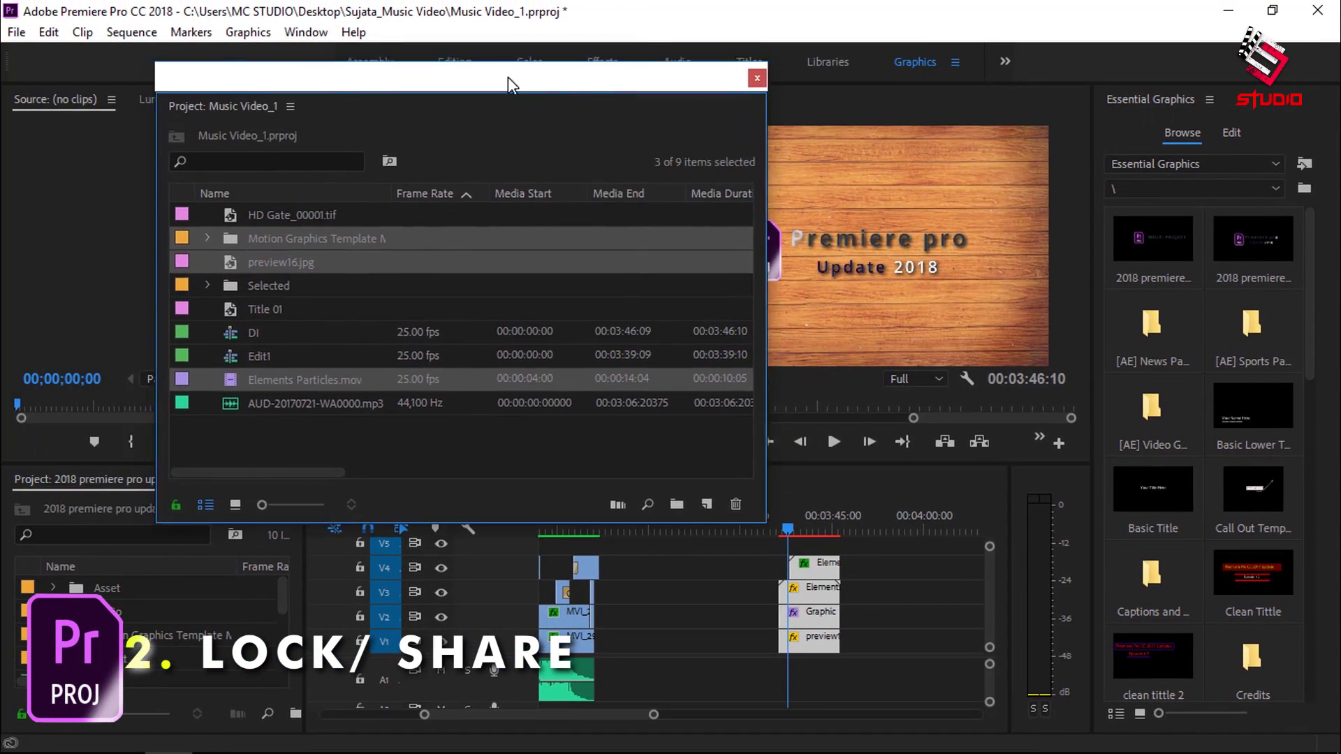
drag(508, 77, 835, 87)
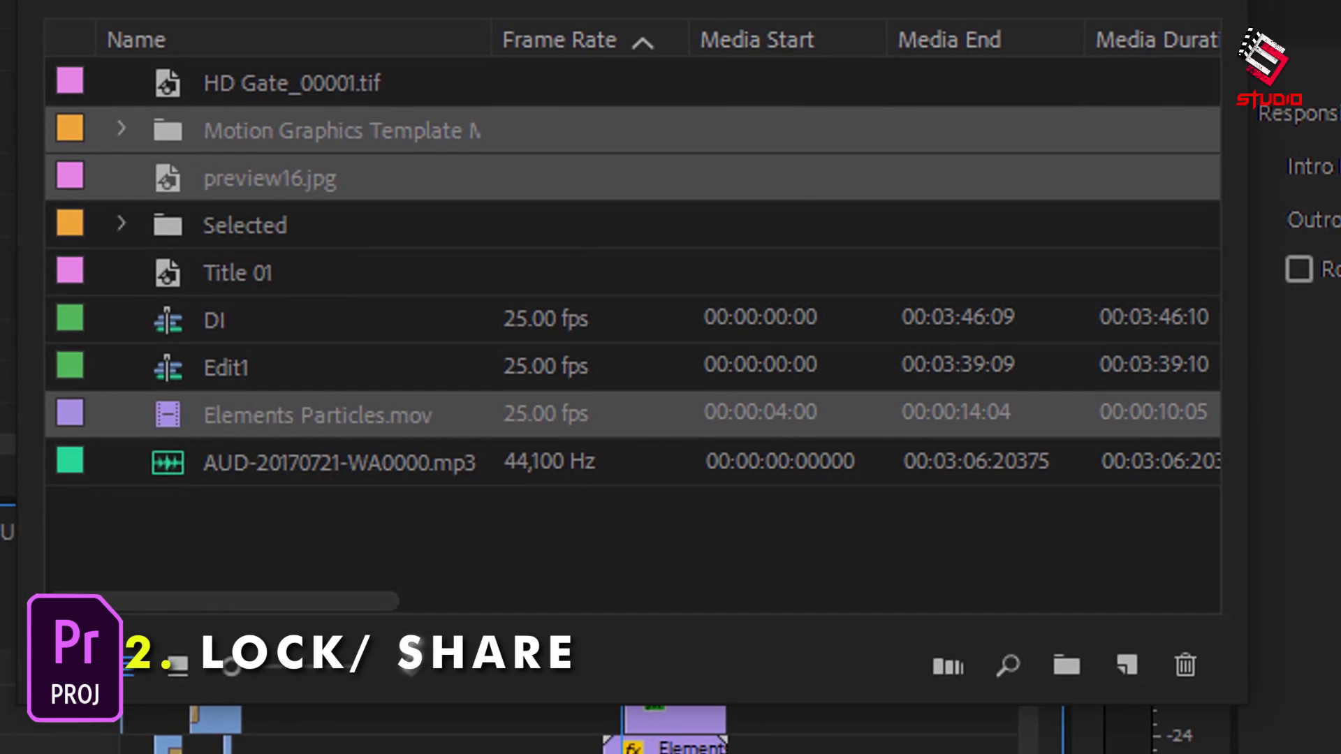
click(74, 724)
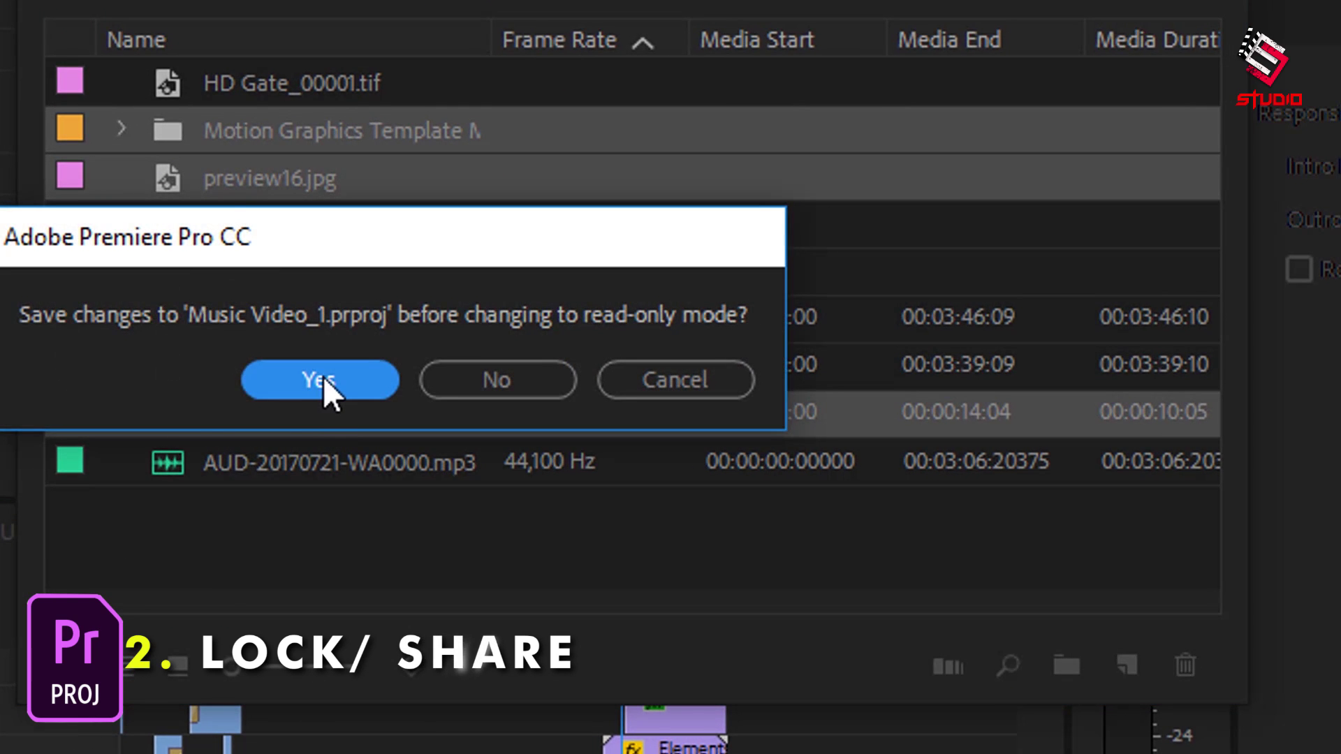
click(323, 377)
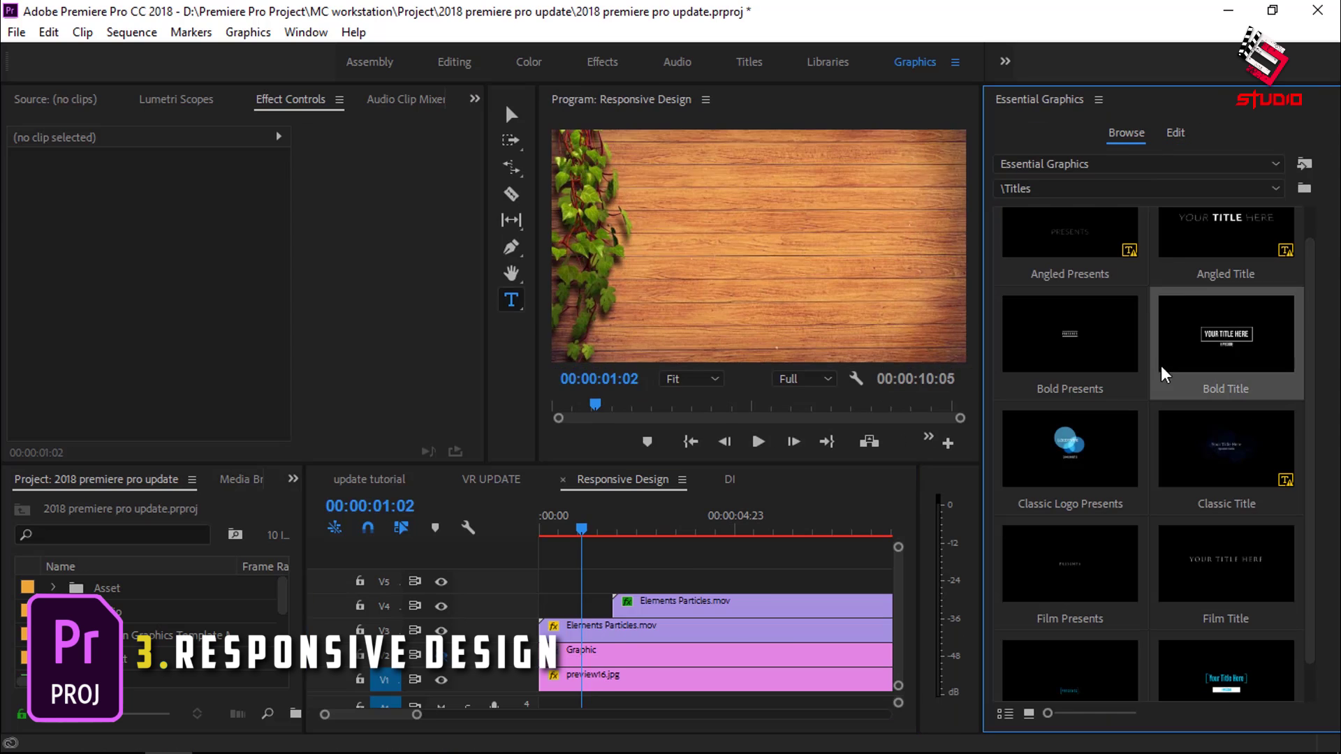
Place the Bold Title at the start of track V5 and delete its YOUR TITLE HERE text
drag(1163, 375, 551, 579)
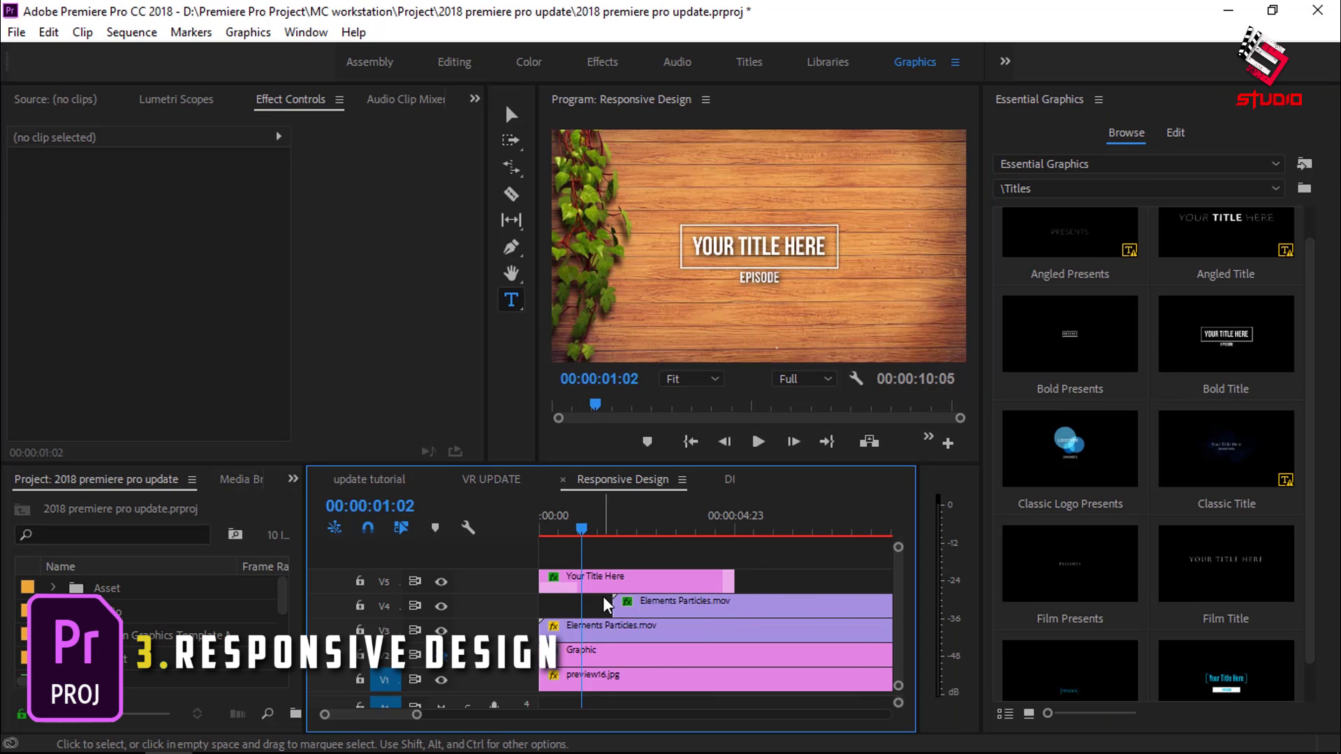
click(611, 578)
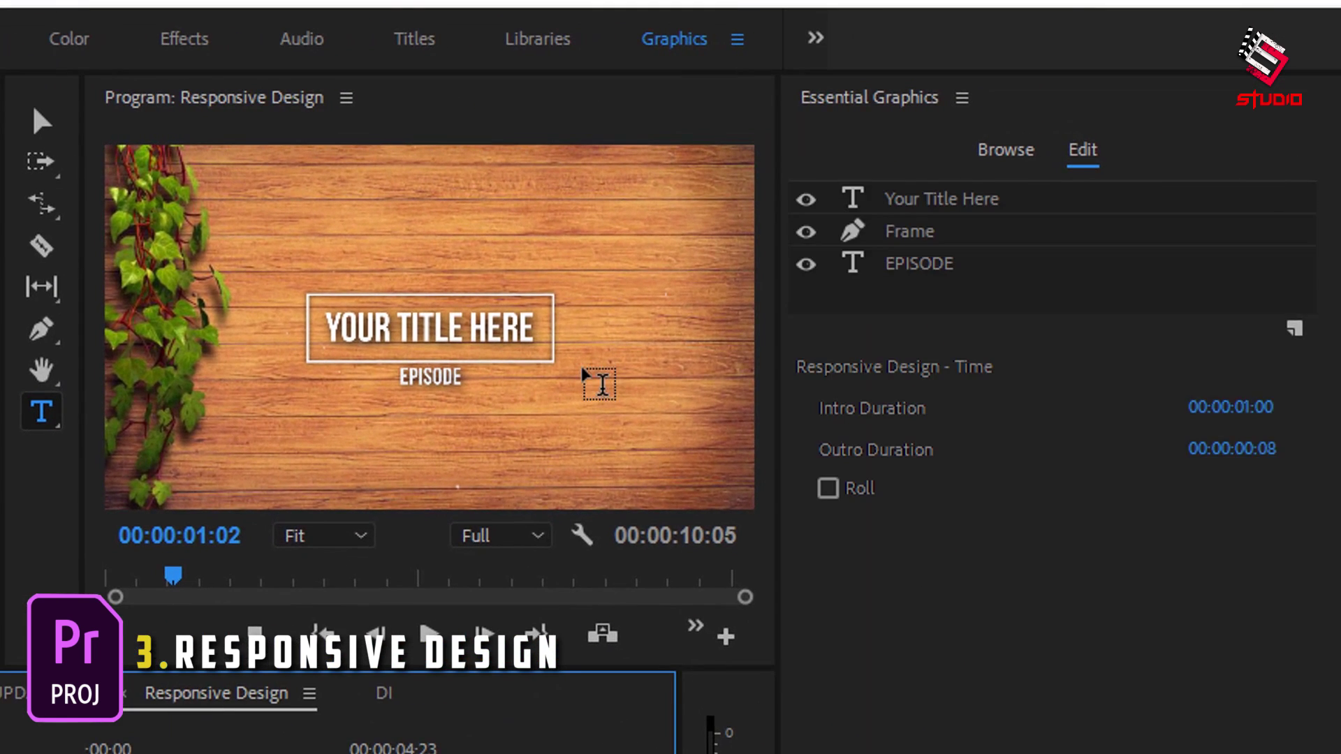
click(513, 335)
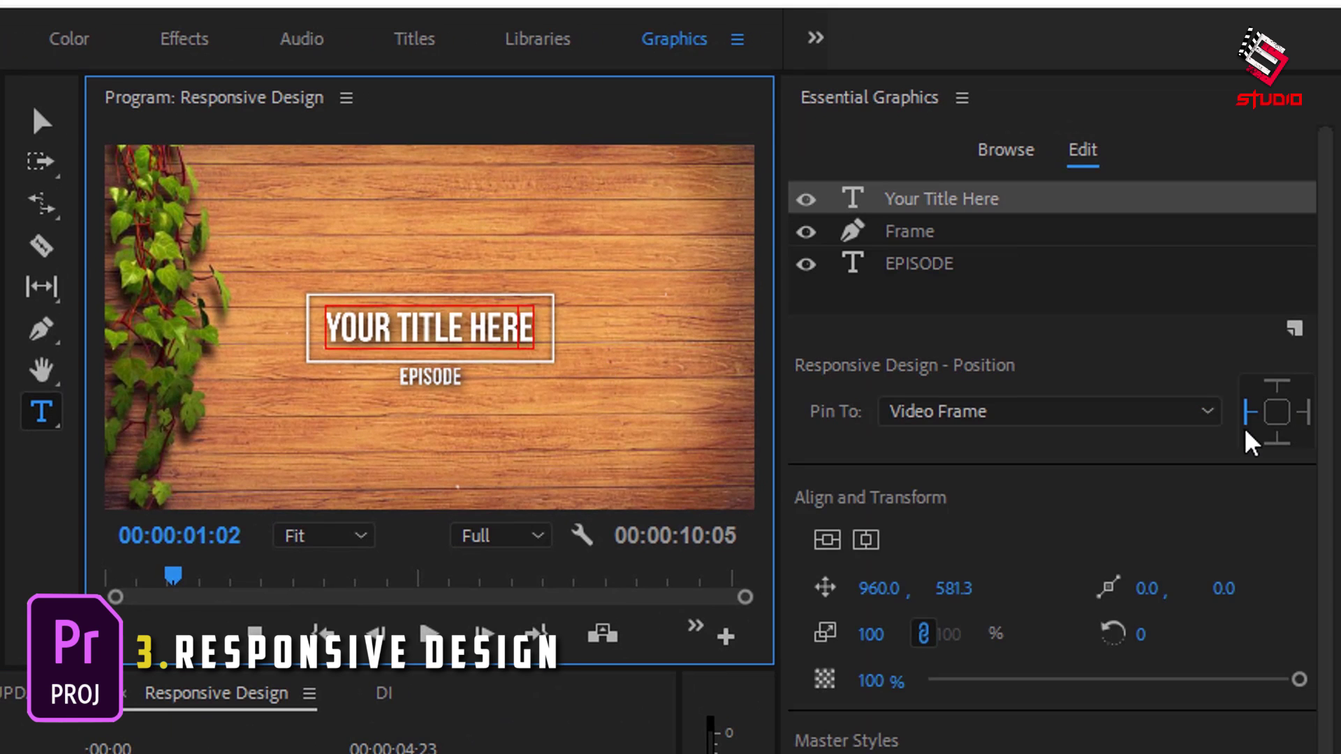
click(905, 233)
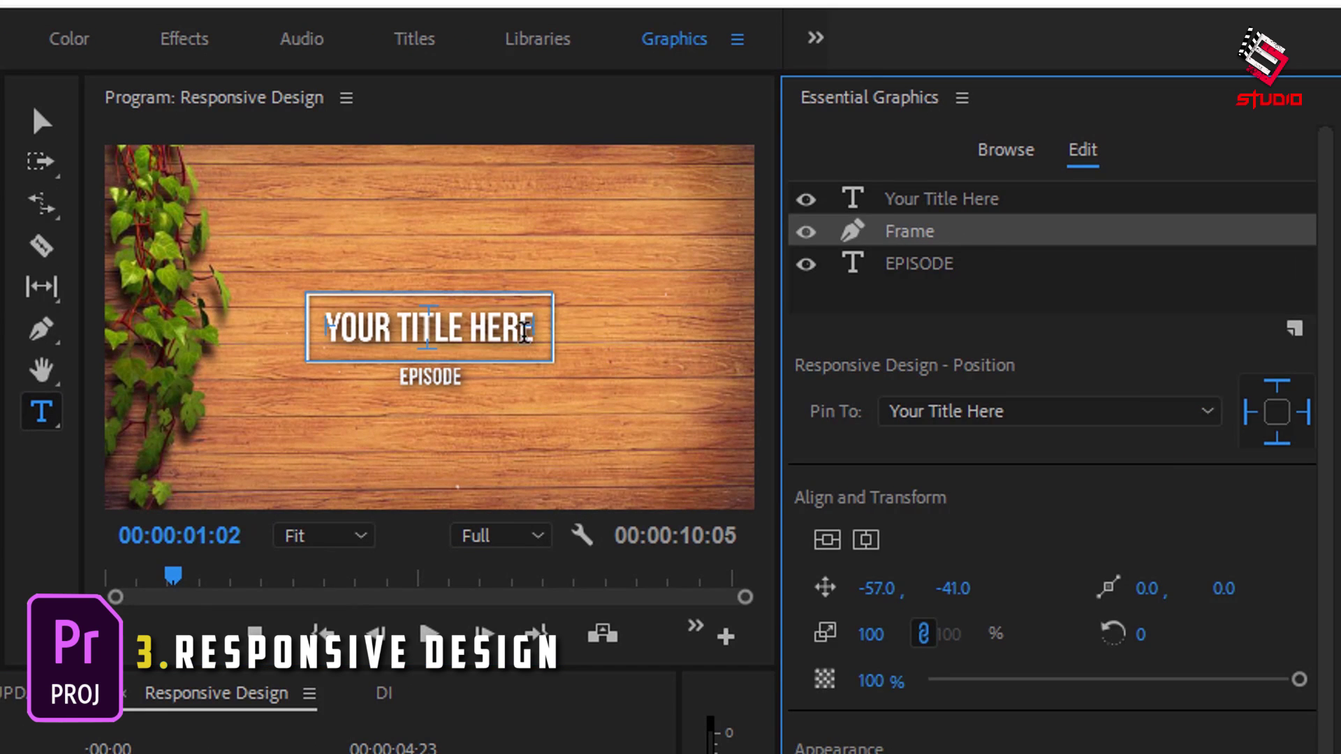
click(531, 328)
key(BackSpace)
key(BackSpace)
key(BackSpace)
key(BackSpace)
key(BackSpace)
key(BackSpace)
key(BackSpace)
key(BackSpace)
key(BackSpace)
key(BackSpace)
key(BackSpace)
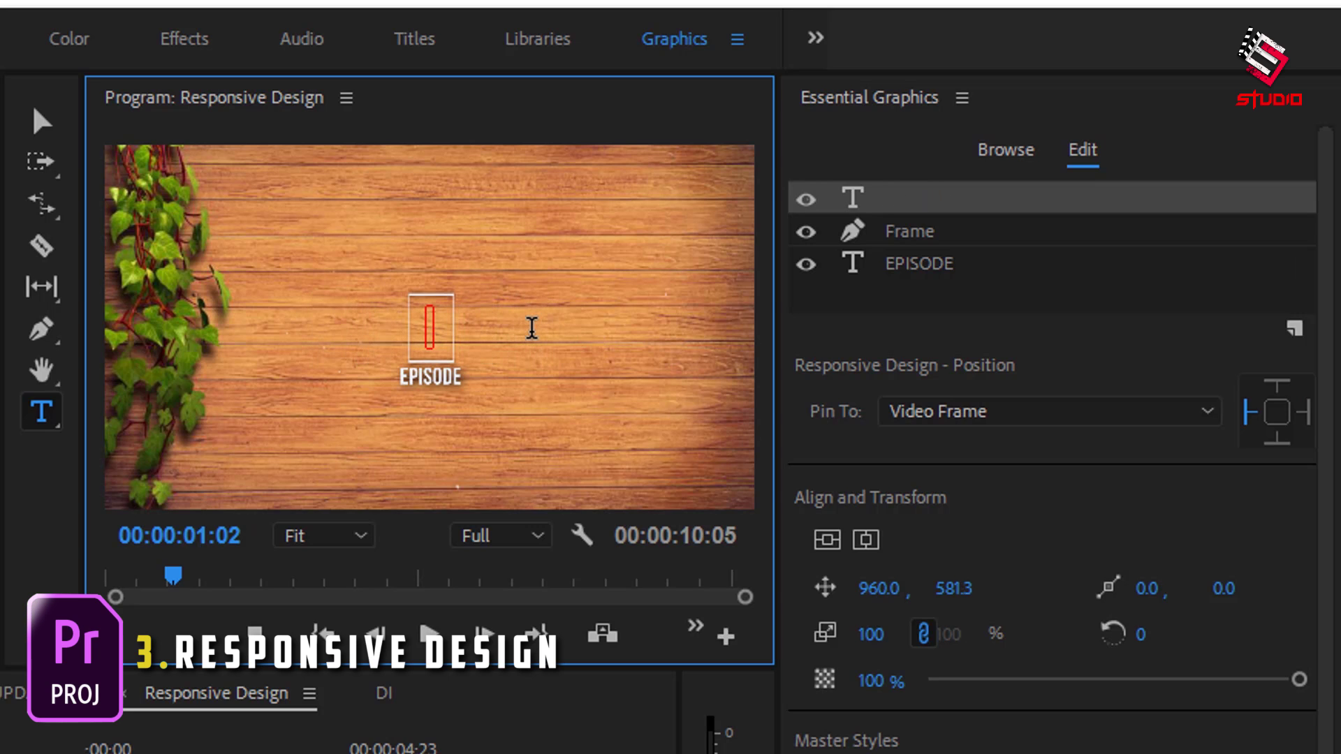
Pin the title's Frame layer to the Video Frame
click(1117, 411)
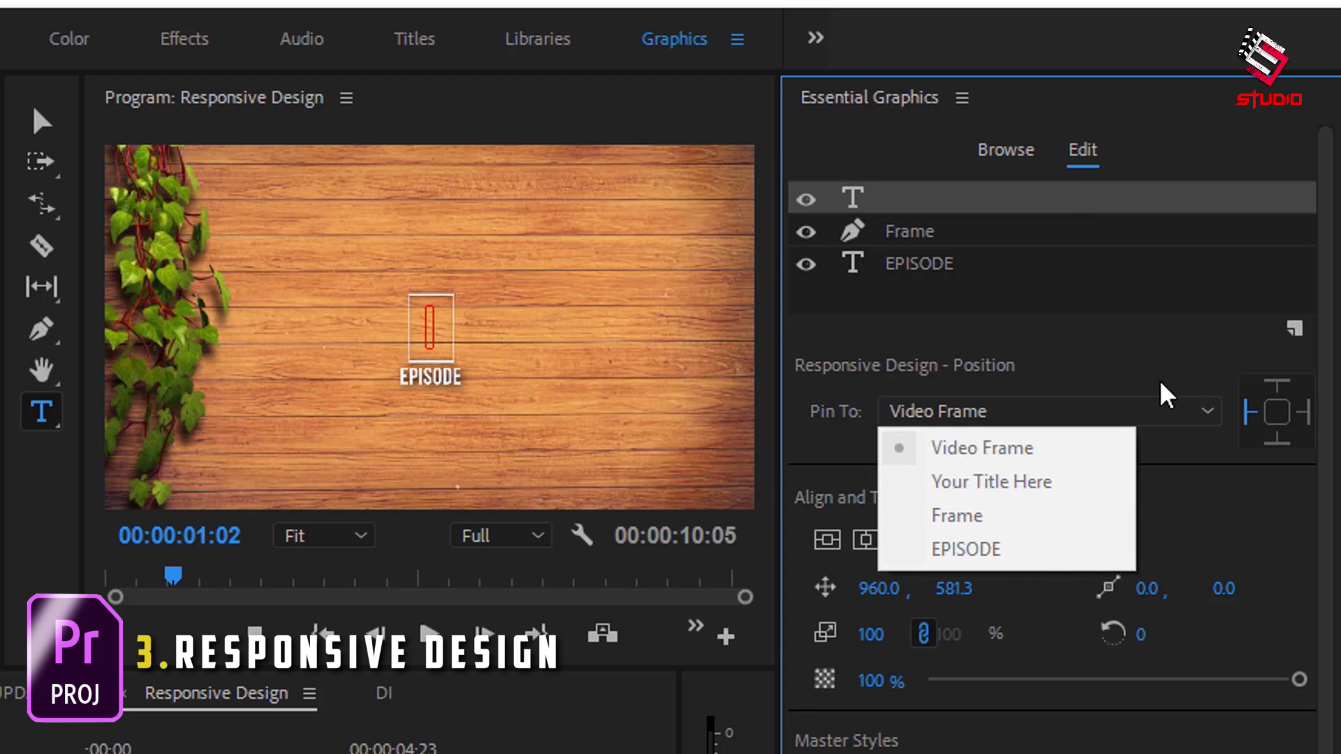
click(1069, 231)
click(1061, 413)
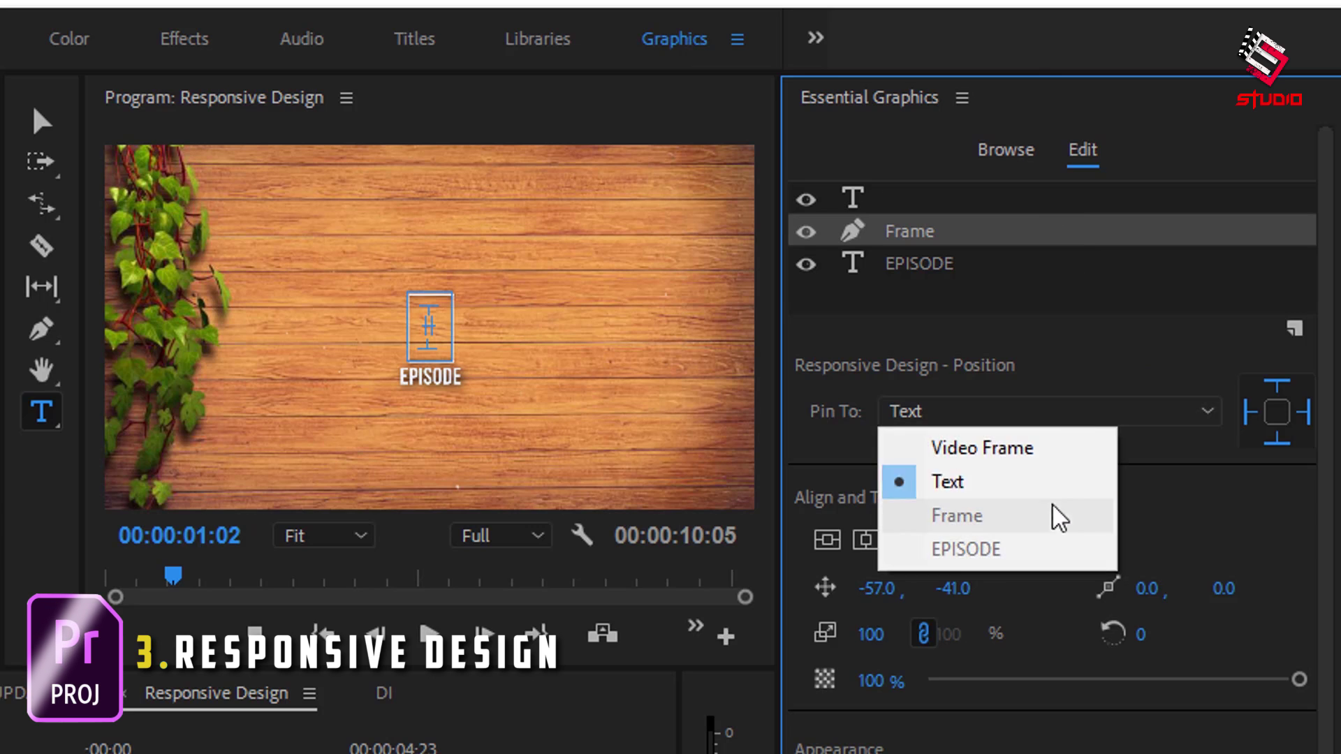
click(1060, 457)
Type the test word 'premiere' into the empty title box, then erase it
click(928, 198)
key(p)
key(b)
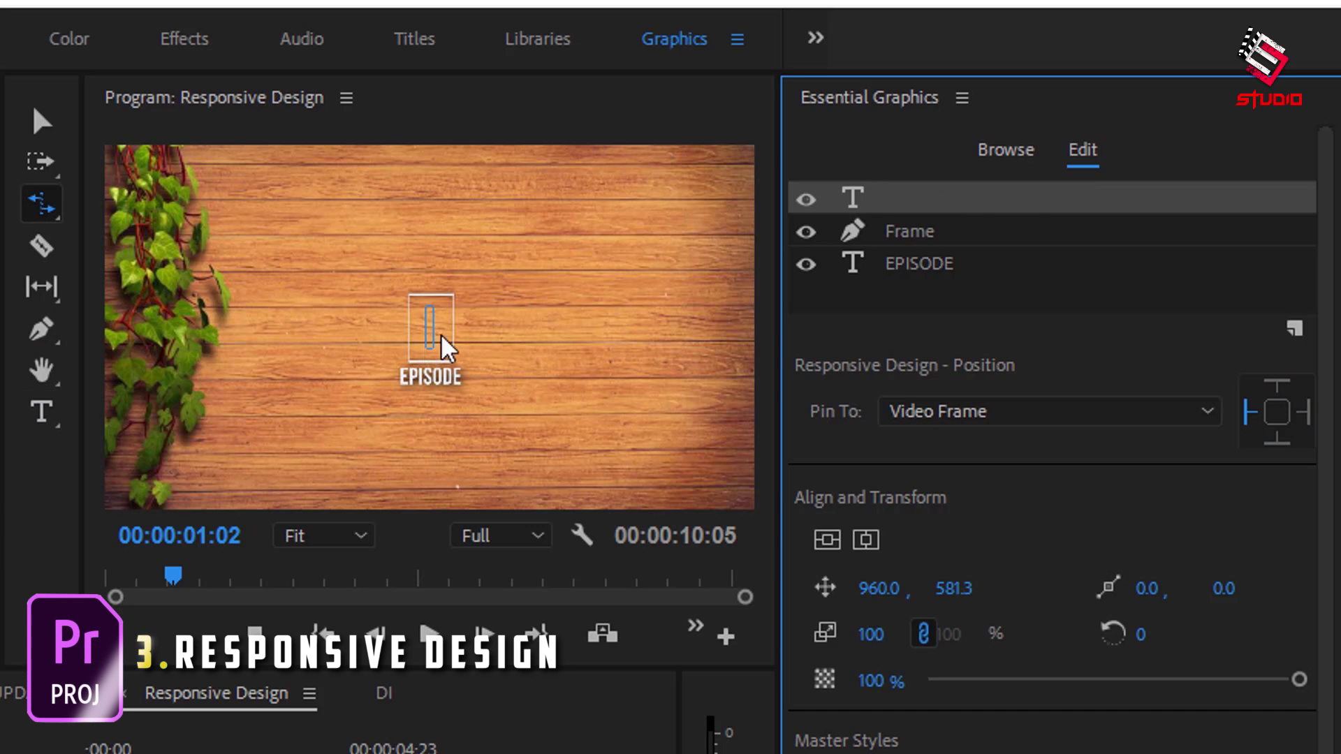
key(t)
click(429, 323)
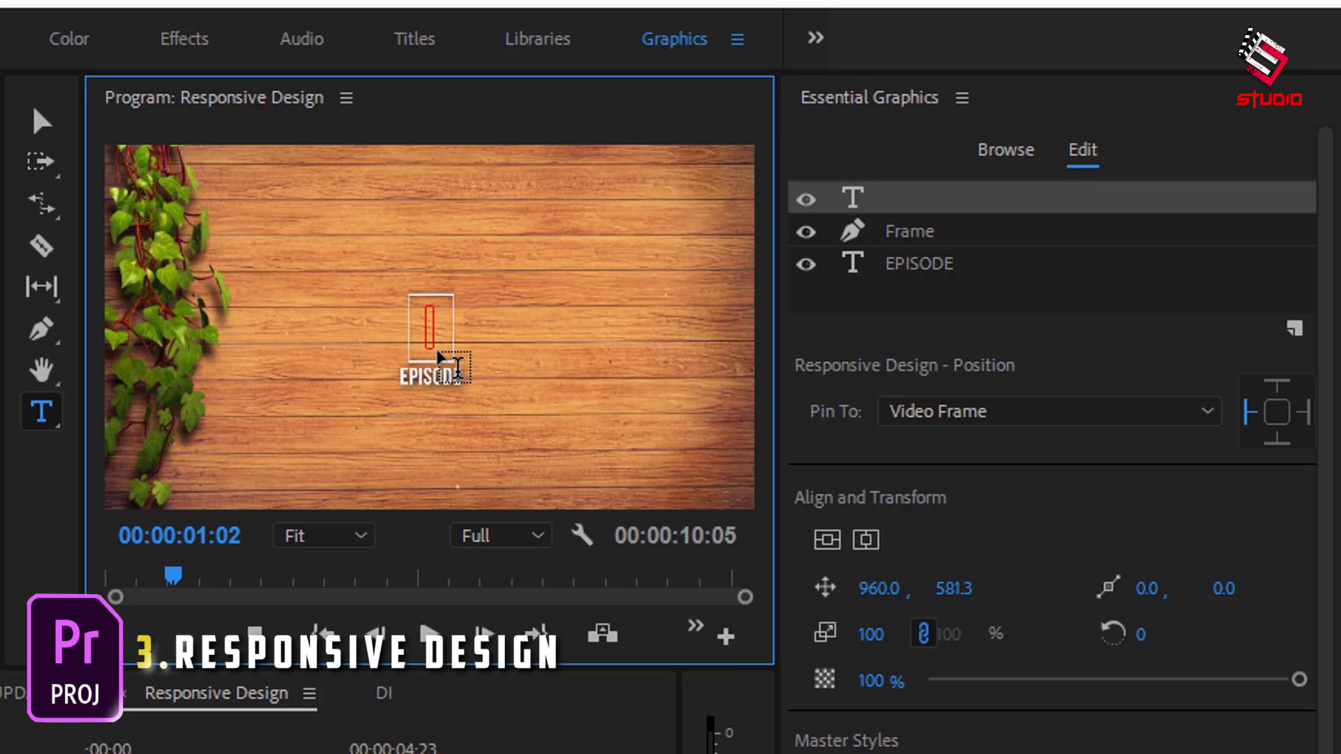
text(premiere)
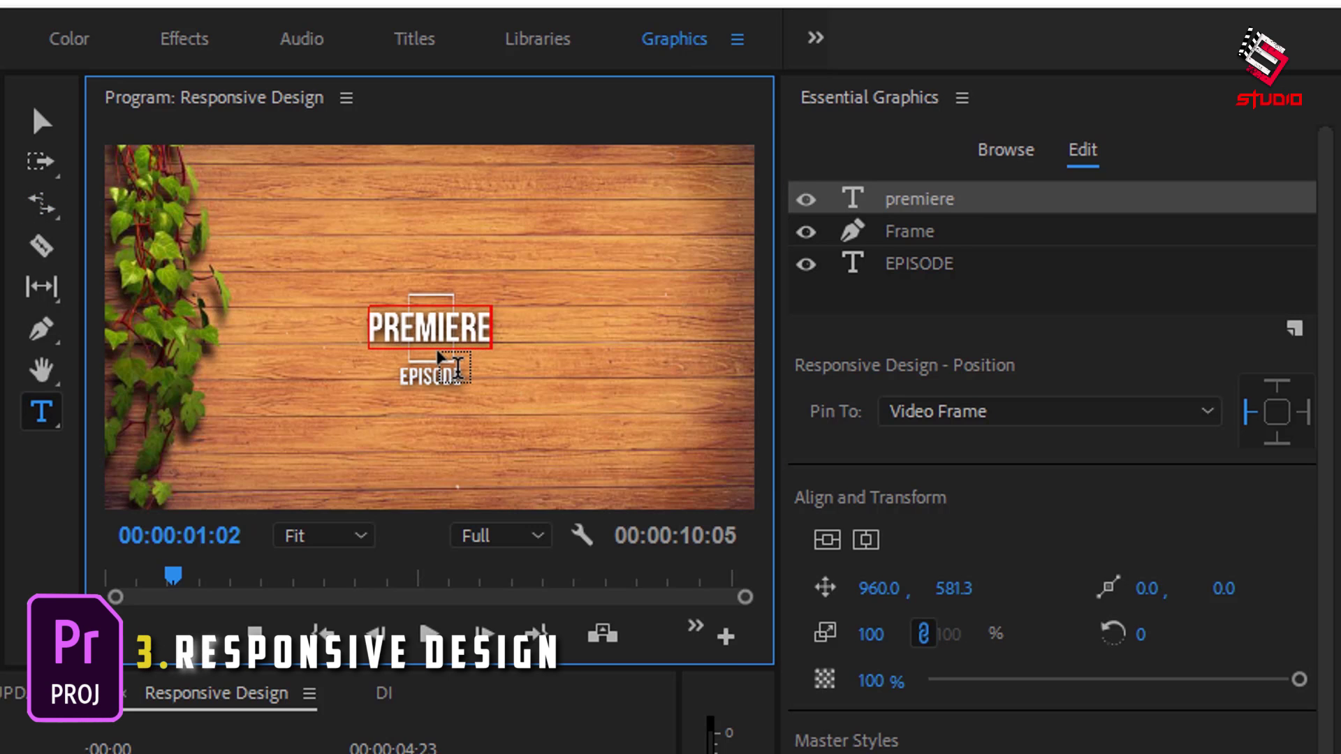
key(BackSpace)
key(BackSpace)
key(BackSpace)
key(BackSpace)
key(BackSpace)
key(BackSpace)
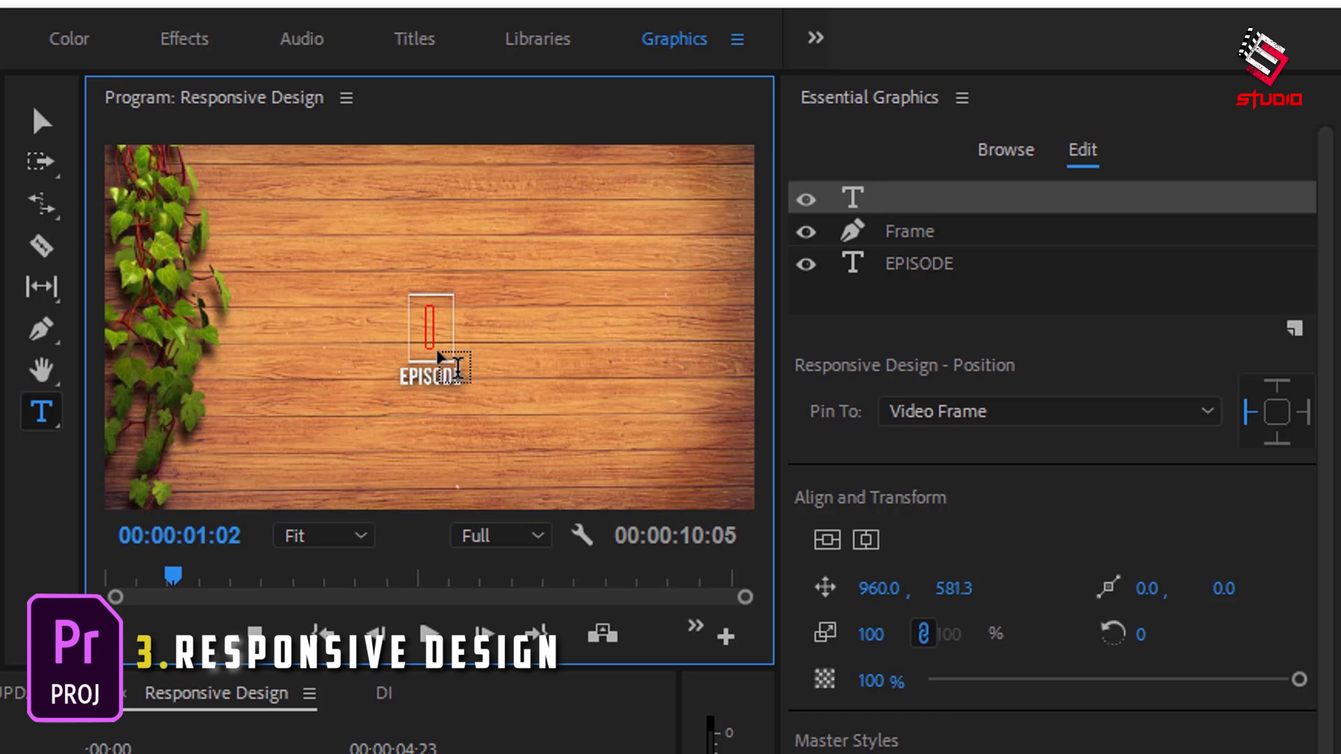
click(1106, 418)
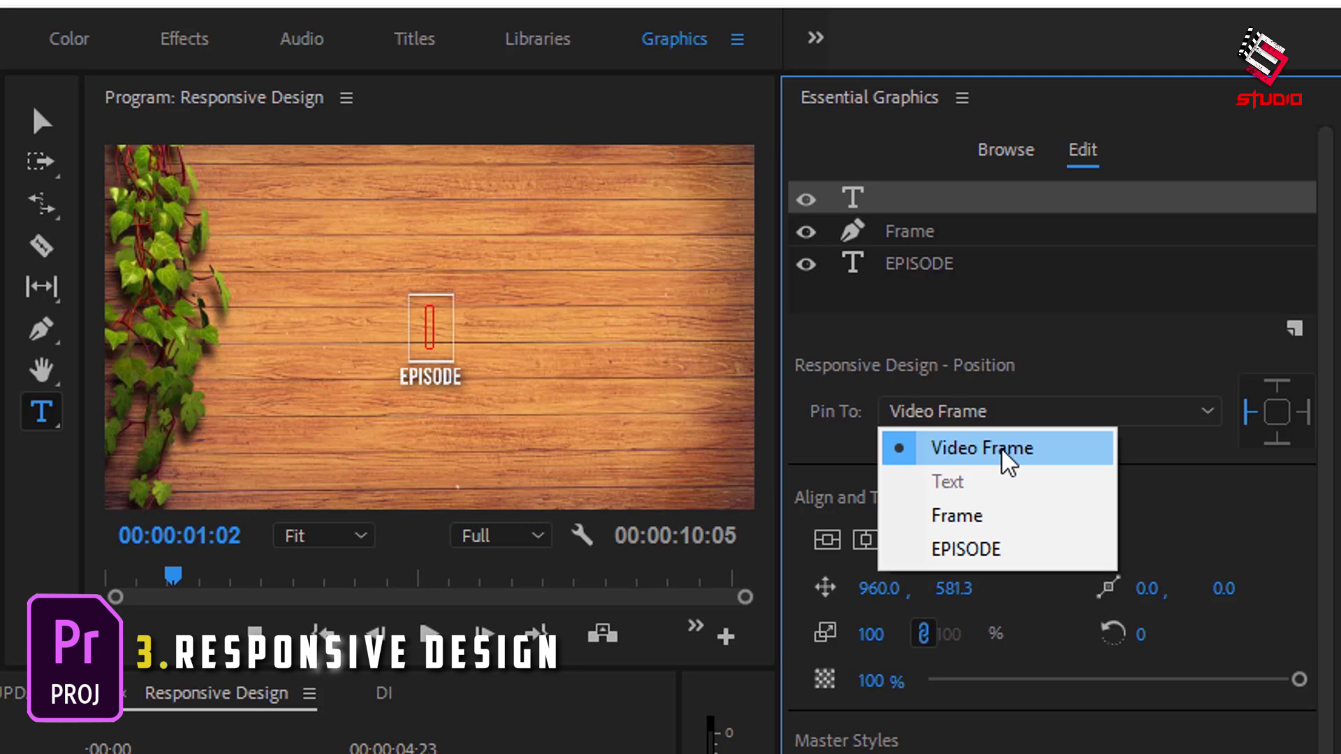
Keep the text layer pinned to the Video Frame and pin the Frame layer to the text layer
click(1008, 460)
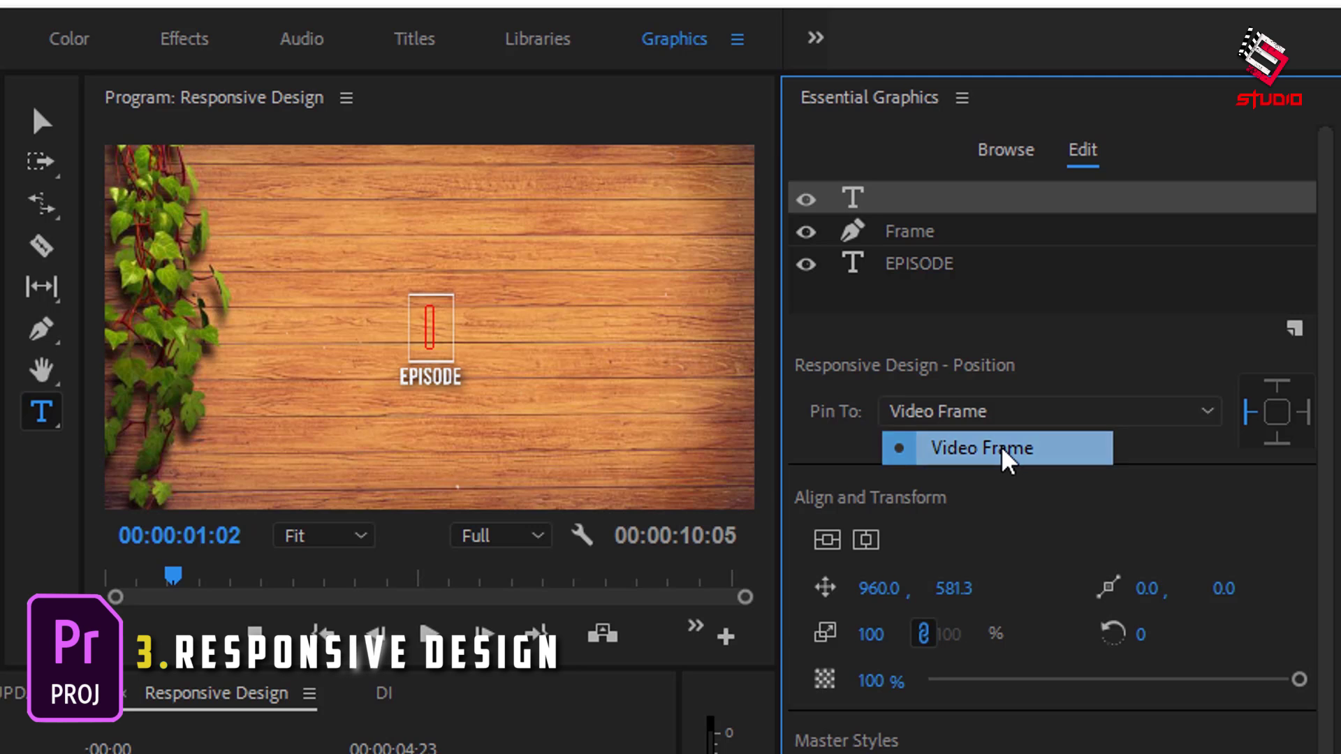
click(442, 342)
text(premiere)
key(ctrl+z)
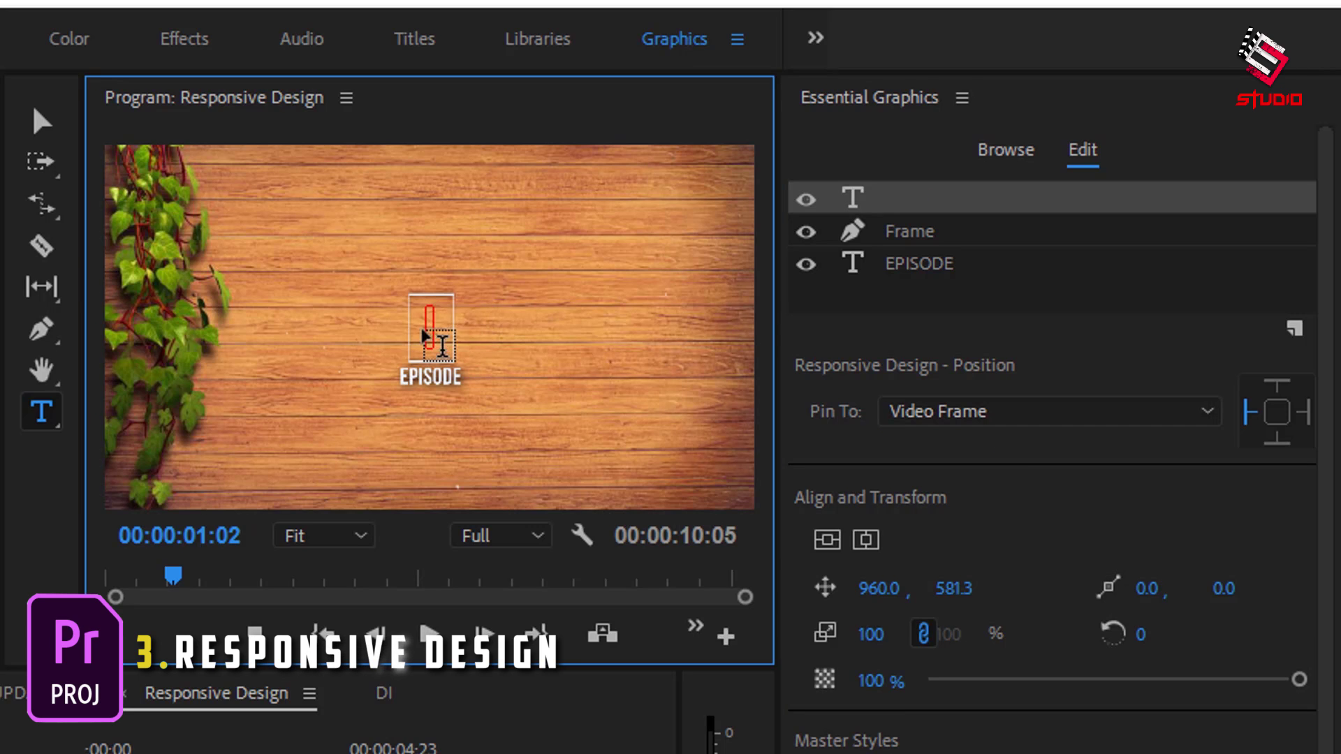
click(942, 231)
click(1042, 419)
click(967, 482)
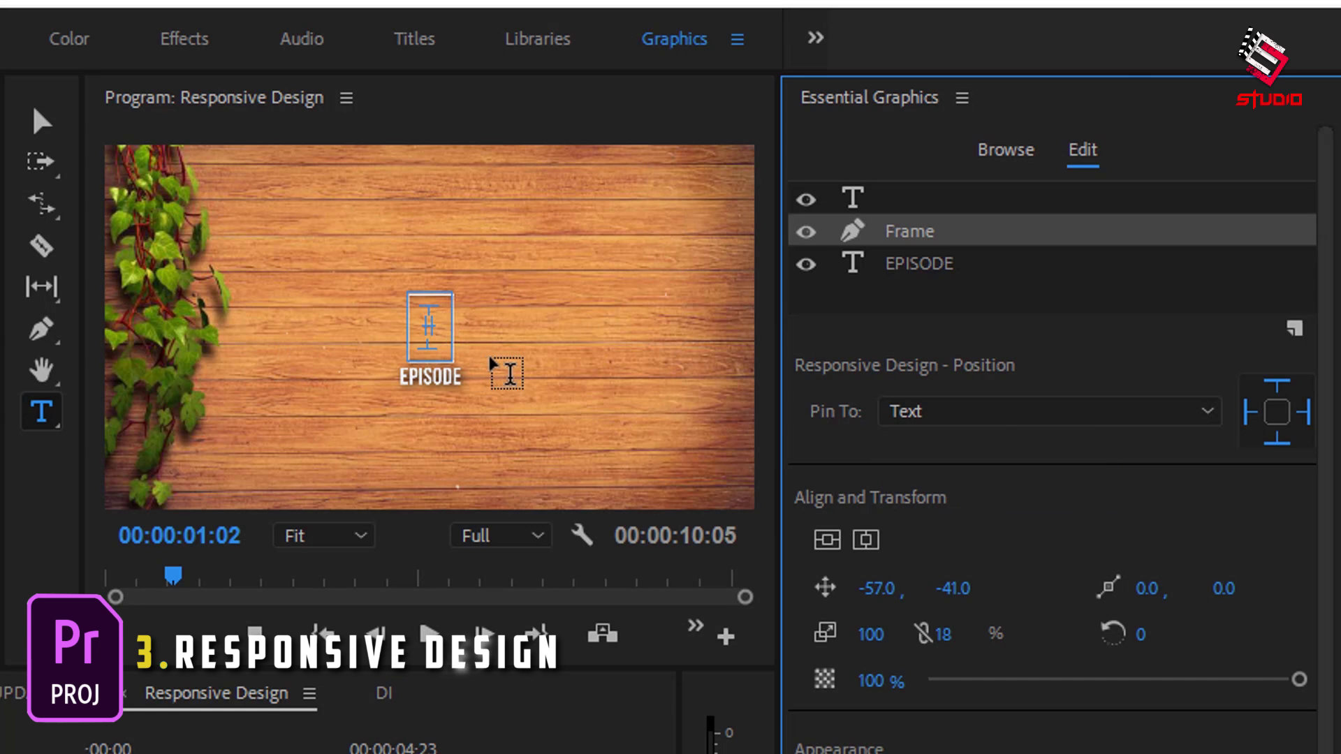
Type 'premiere pro cc update' as the title text and check the Frame and EPISODE pinning
key(p)
key(b)
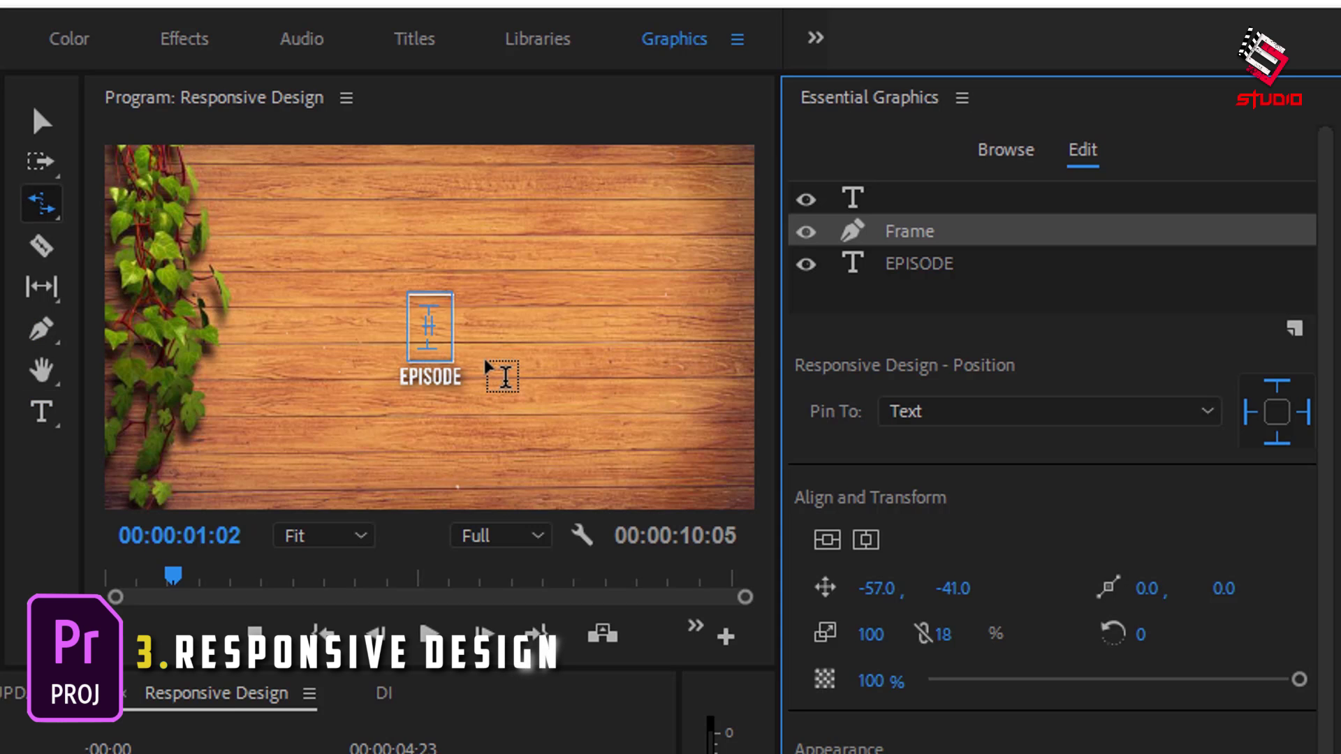
key(p)
key(t)
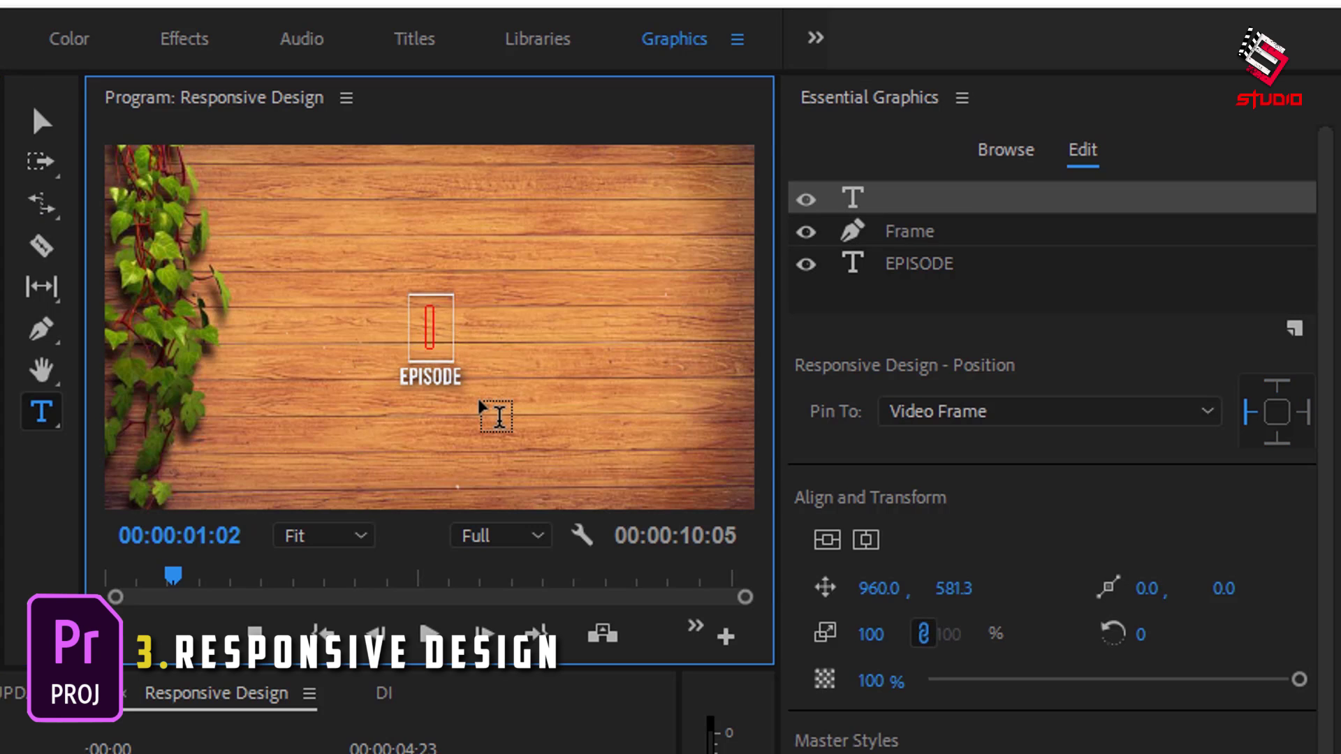
text(premiere pro cc update)
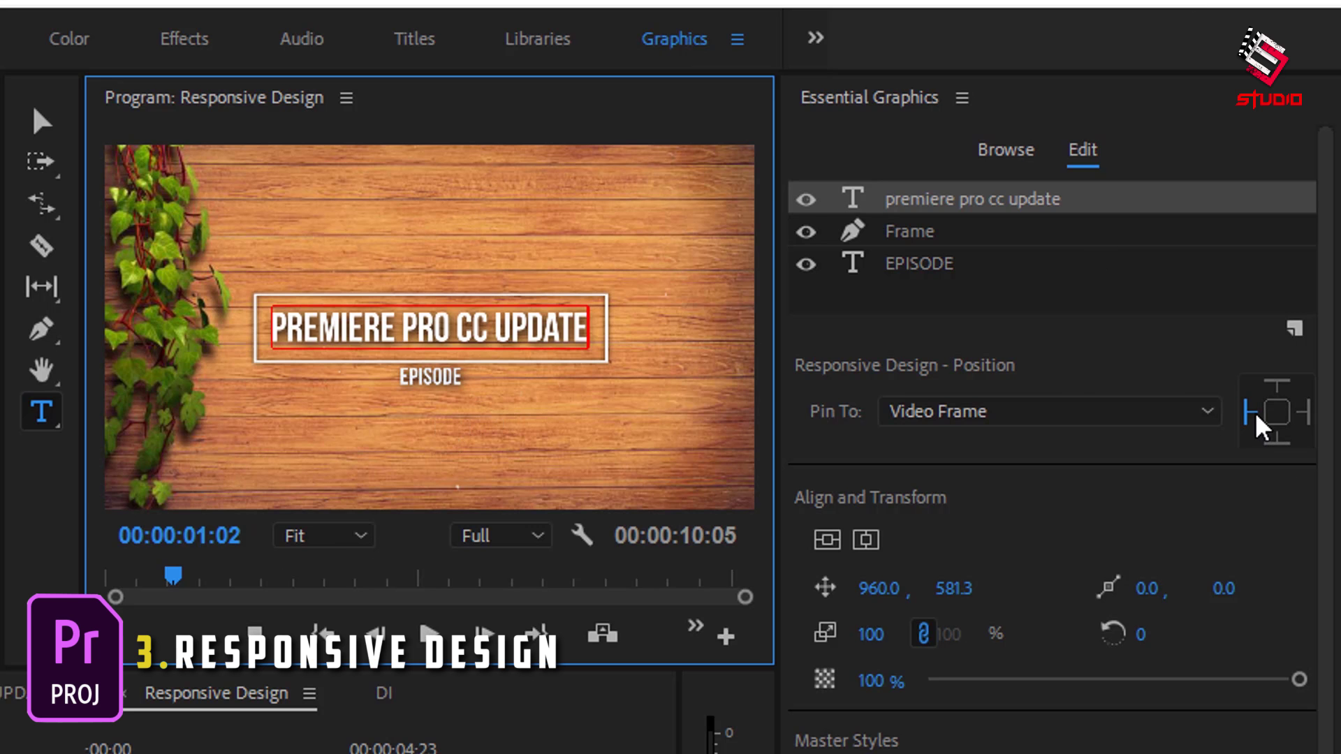
click(1051, 236)
click(1285, 266)
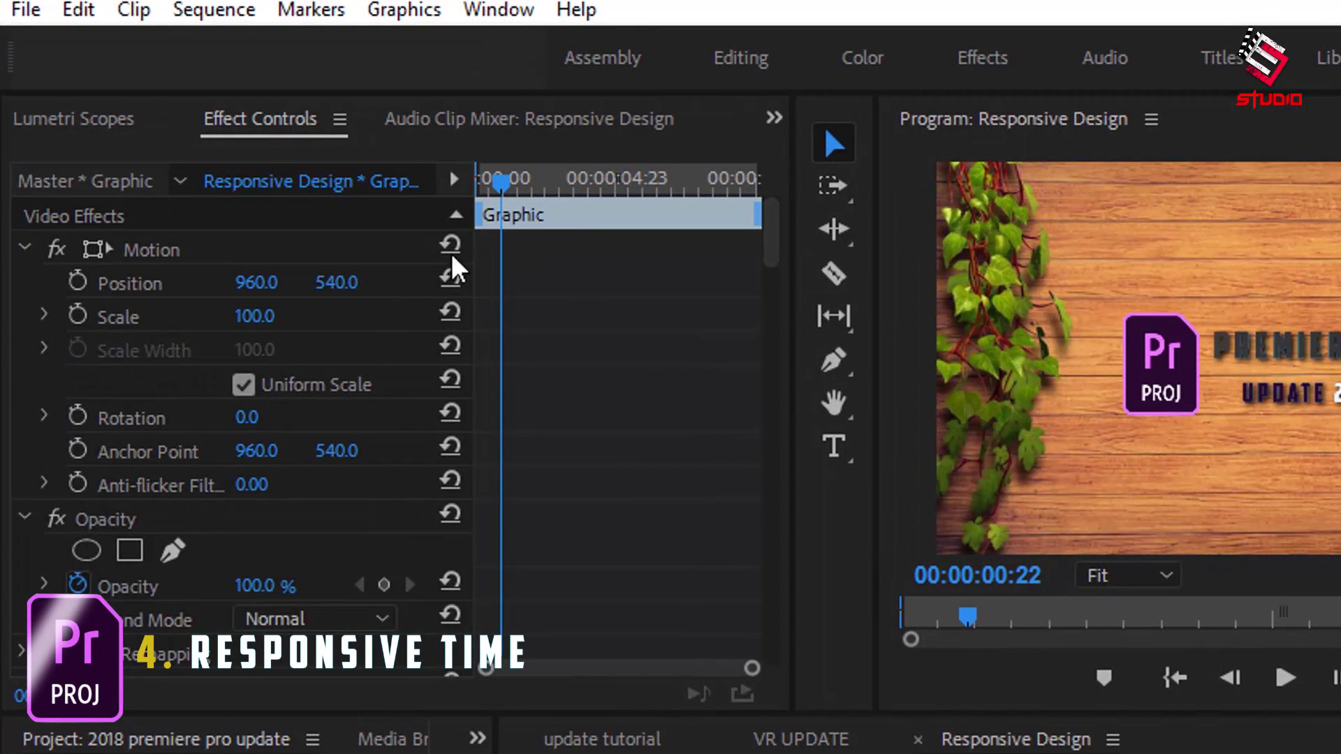
Trim the Update 2018 title's start to the playhead and play back its intro
drag(771, 237, 775, 440)
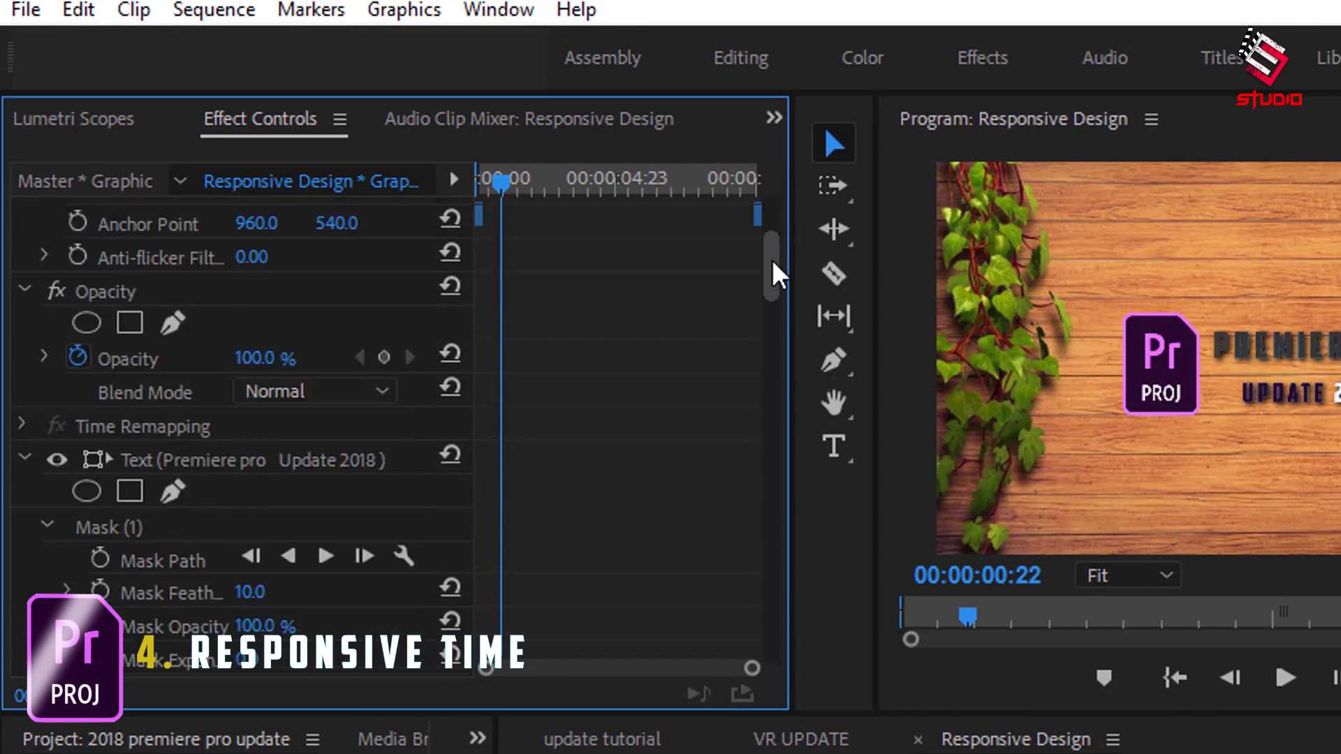
drag(751, 668, 611, 668)
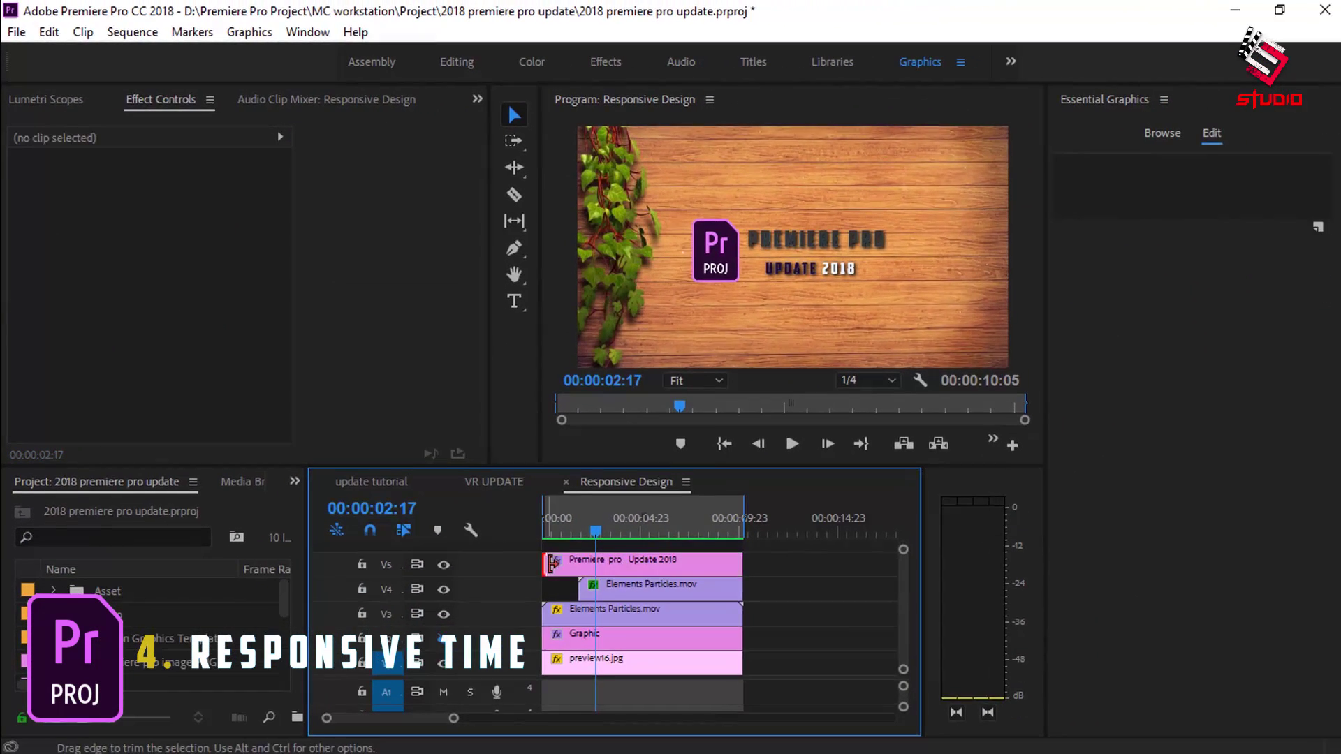
drag(545, 562, 594, 562)
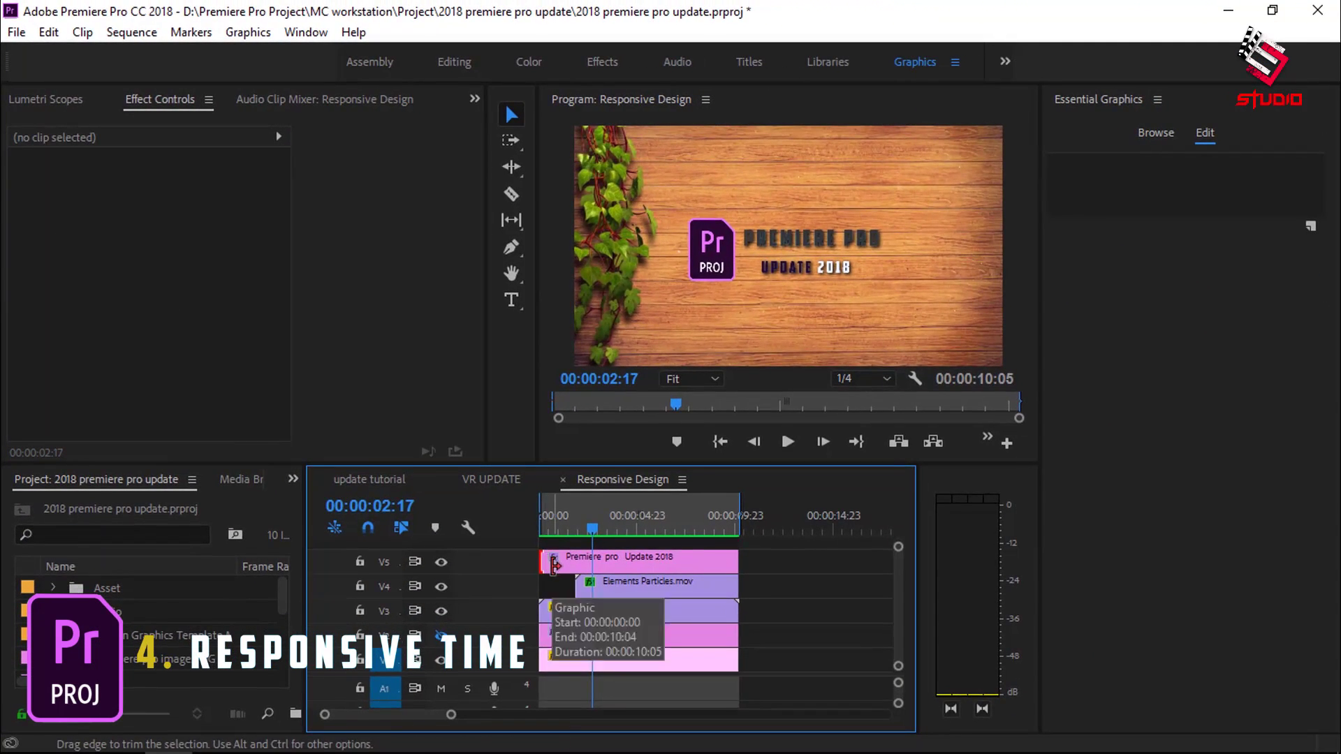
key(space)
click(580, 530)
click(610, 562)
click(562, 559)
key(Home)
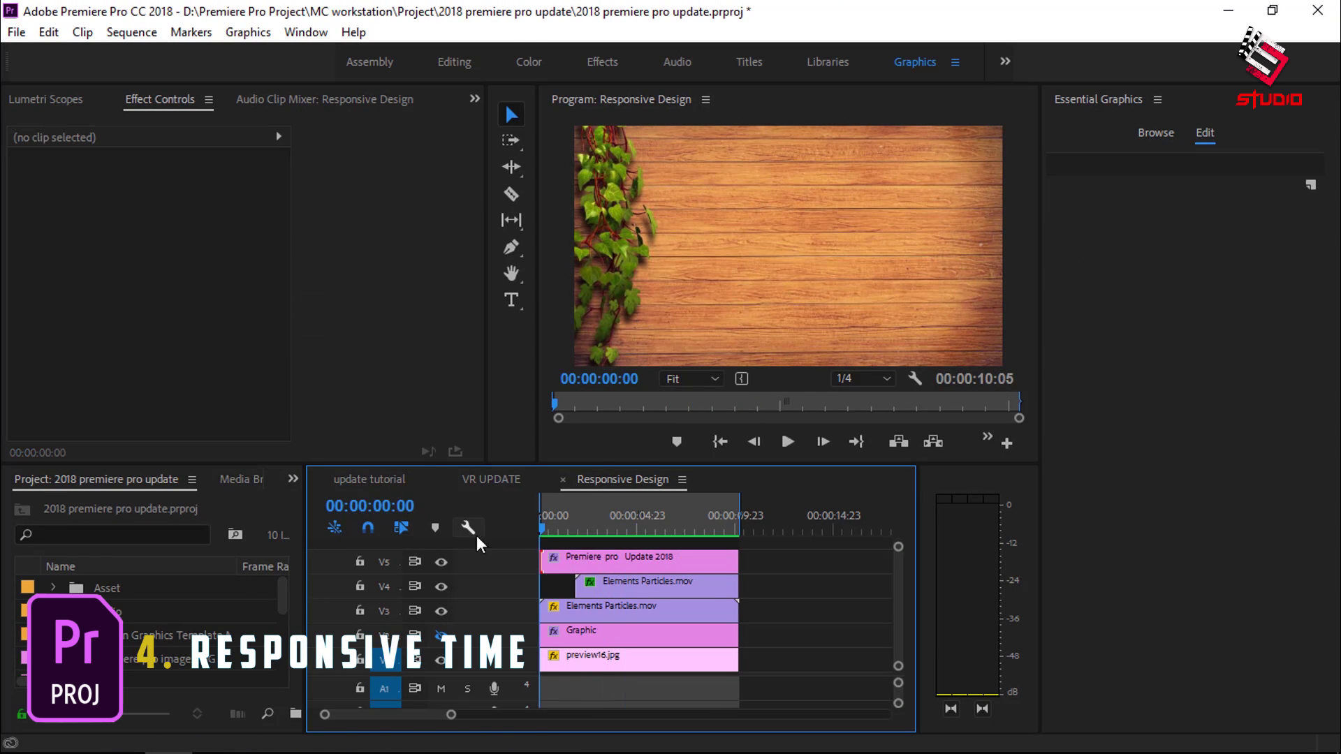
key(space)
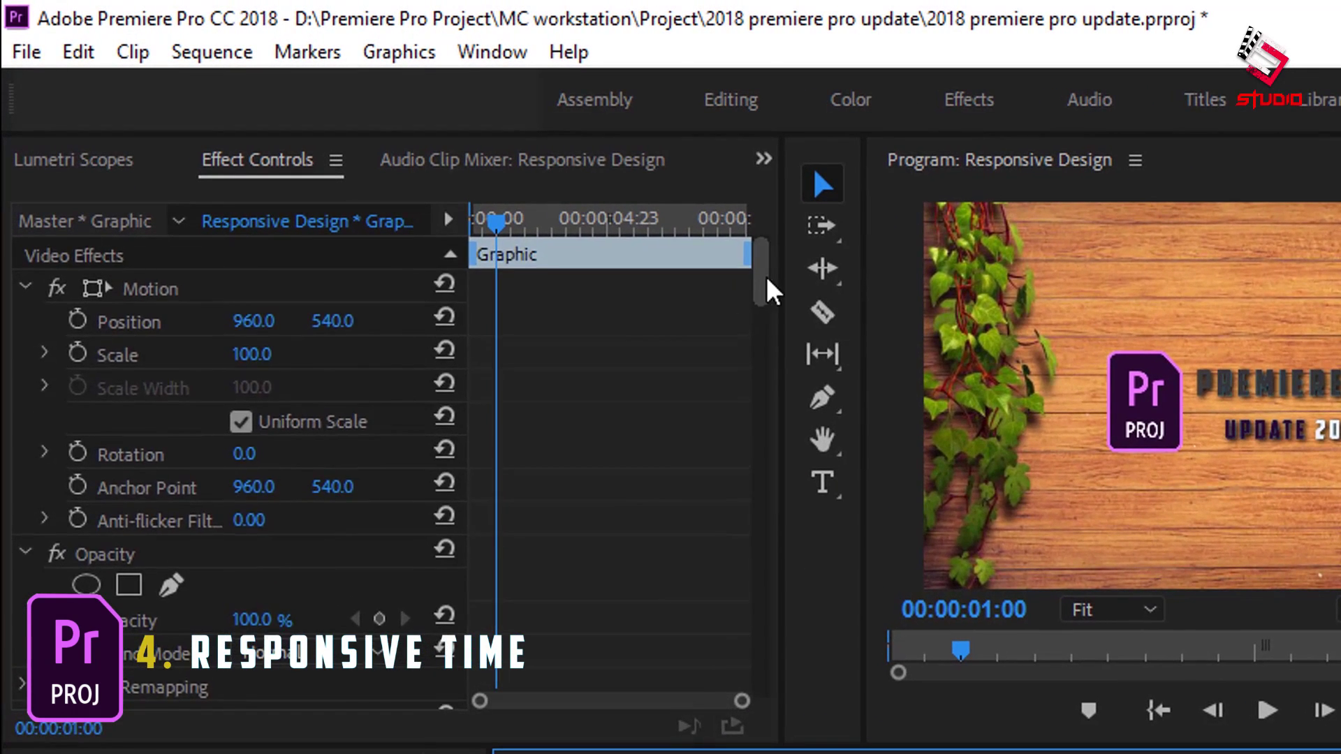
Mark an outro region, reset the outro duration to zero, and extend the title back to the start
drag(762, 282, 763, 479)
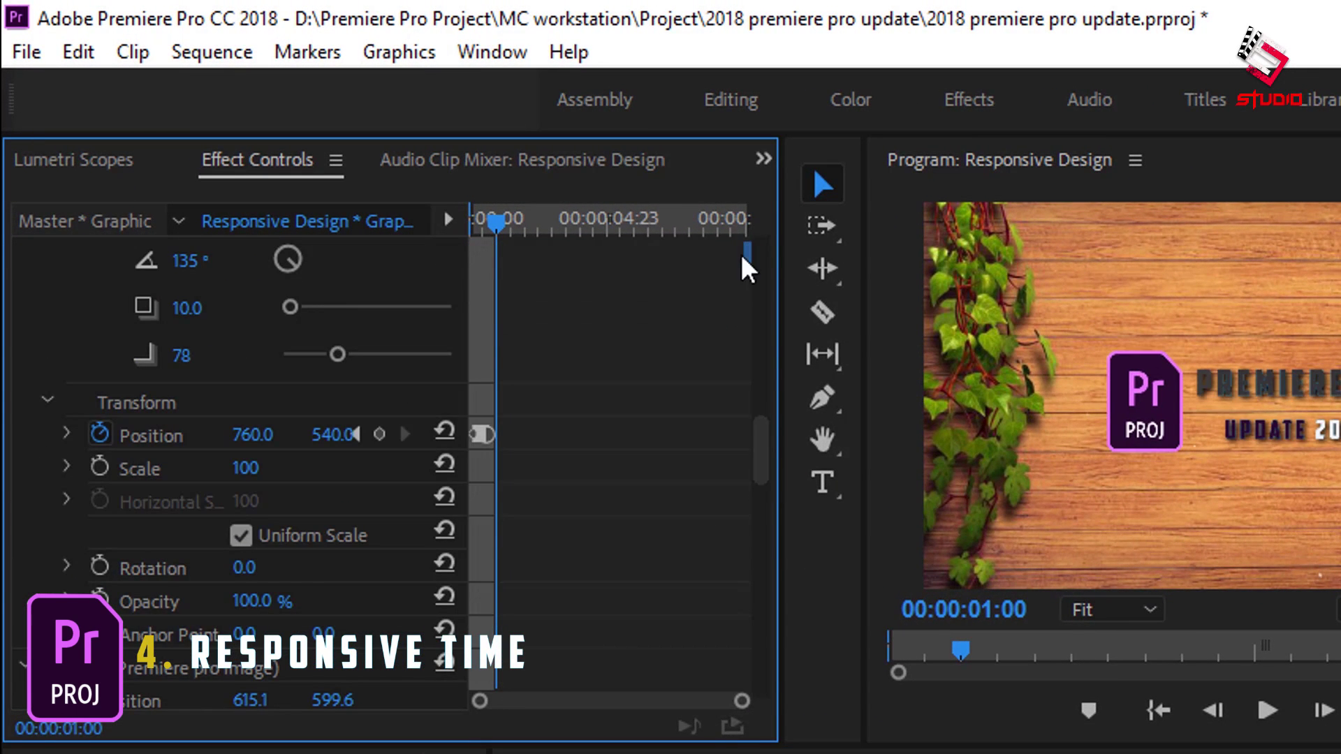
drag(746, 255, 719, 253)
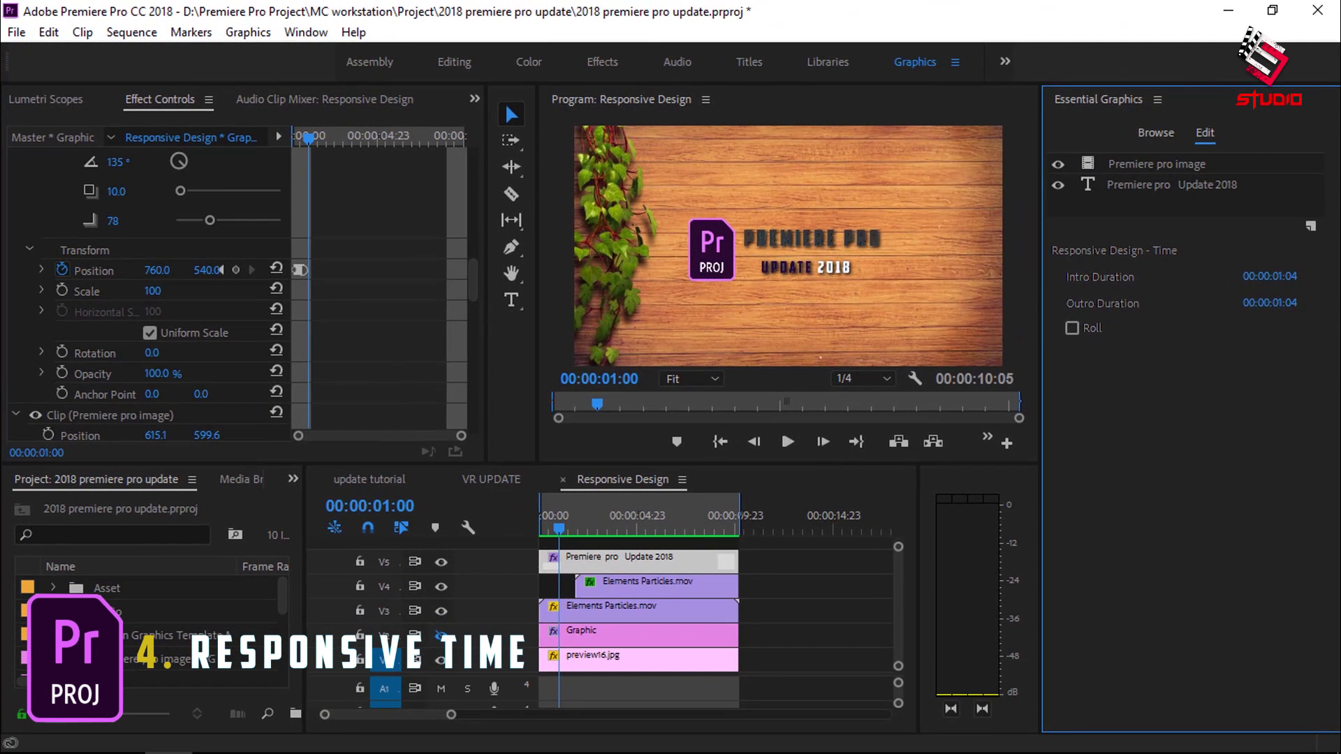
drag(1281, 314, 1297, 314)
click(593, 529)
click(566, 588)
mouse_move(567, 560)
mouse_down()
mouse_move(593, 560)
mouse_move(621, 525)
mouse_move(650, 563)
mouse_up()
key(space)
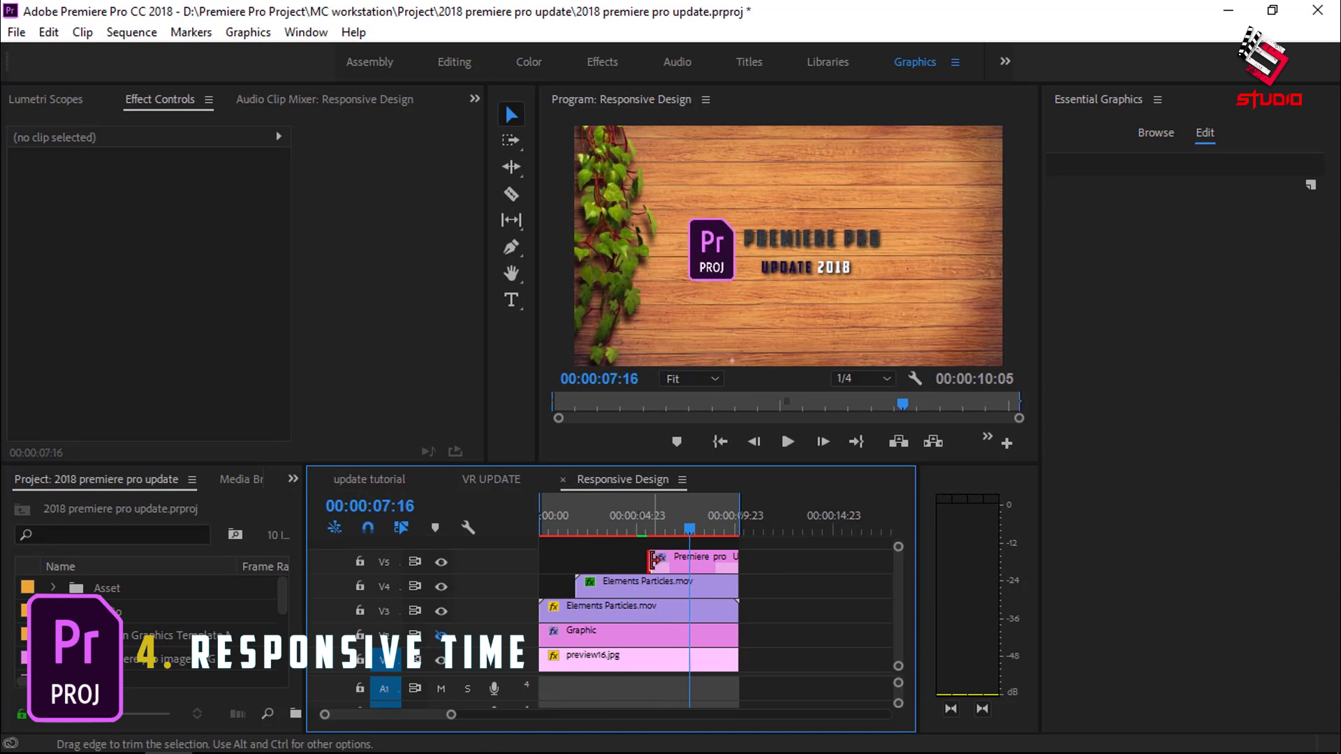
drag(650, 562, 541, 562)
Turn on Roll for the title and lengthen its Postroll time
click(656, 558)
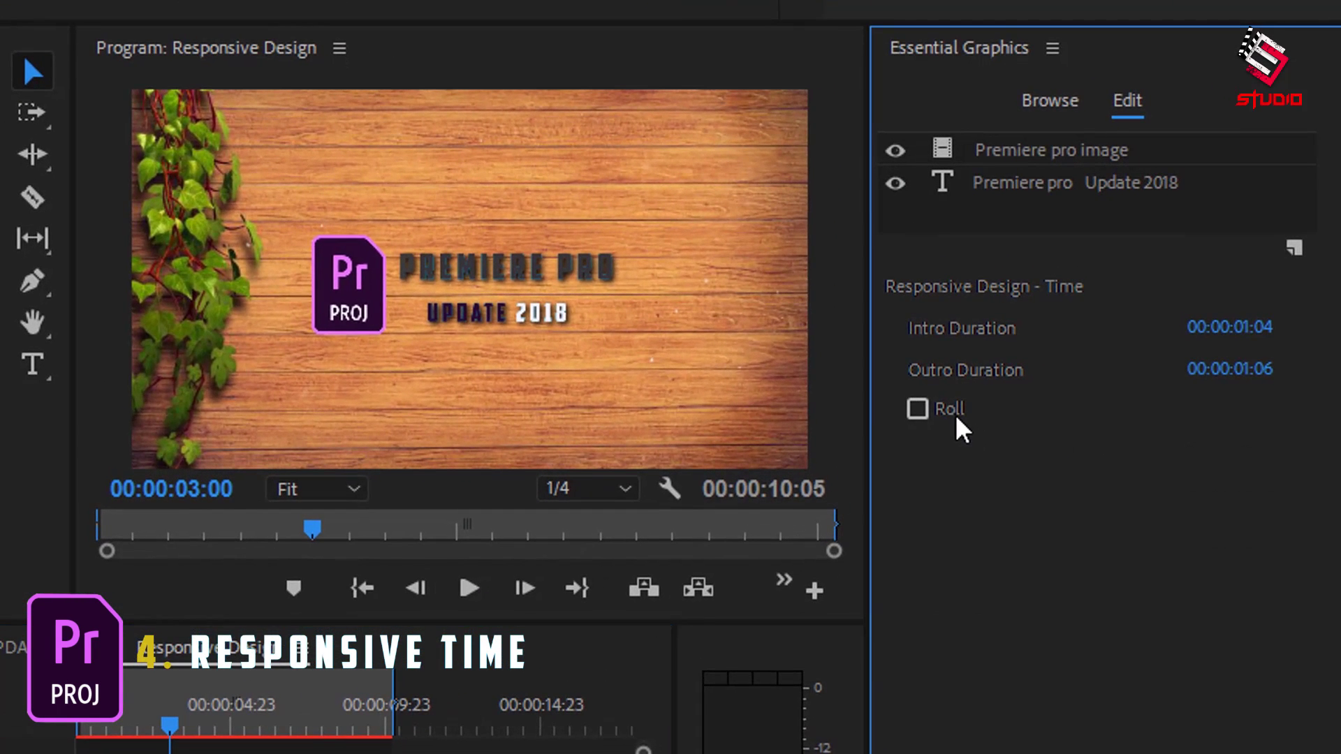
click(1073, 328)
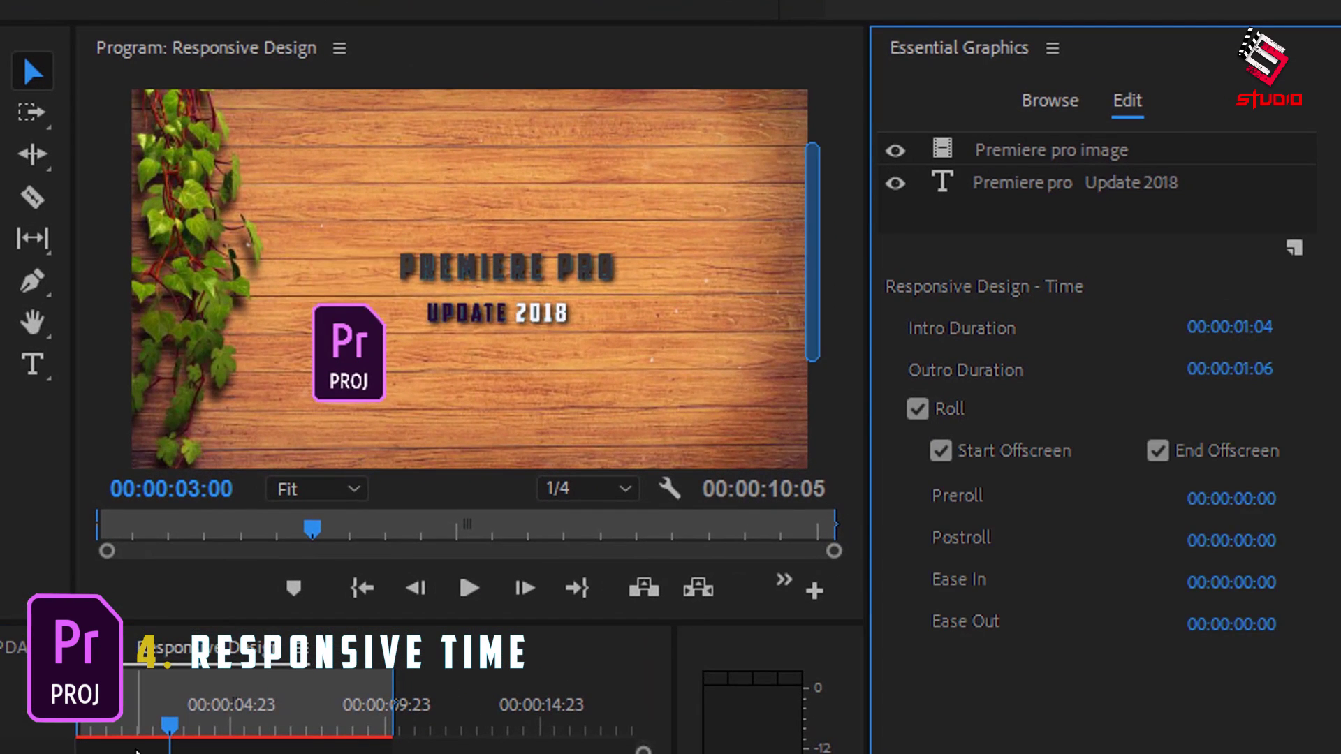
drag(357, 726, 366, 726)
drag(1242, 555, 1266, 555)
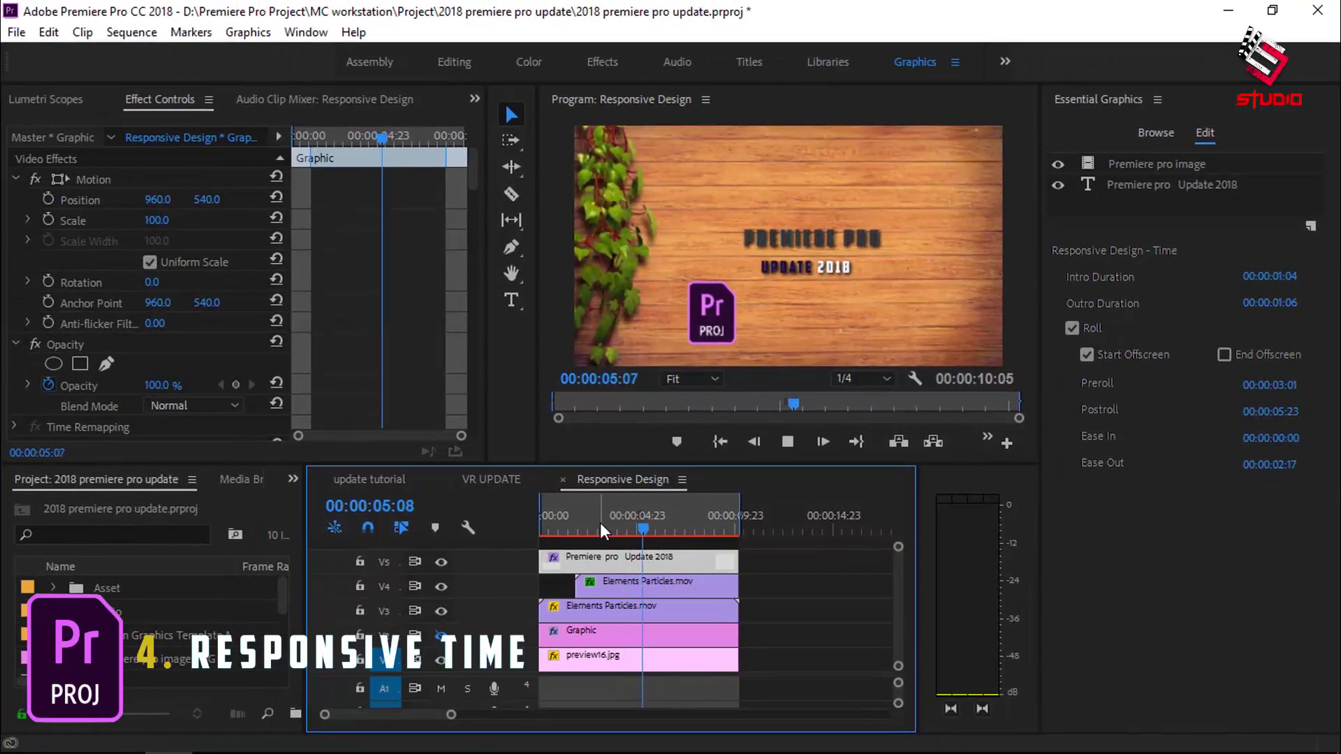
drag(601, 522, 617, 522)
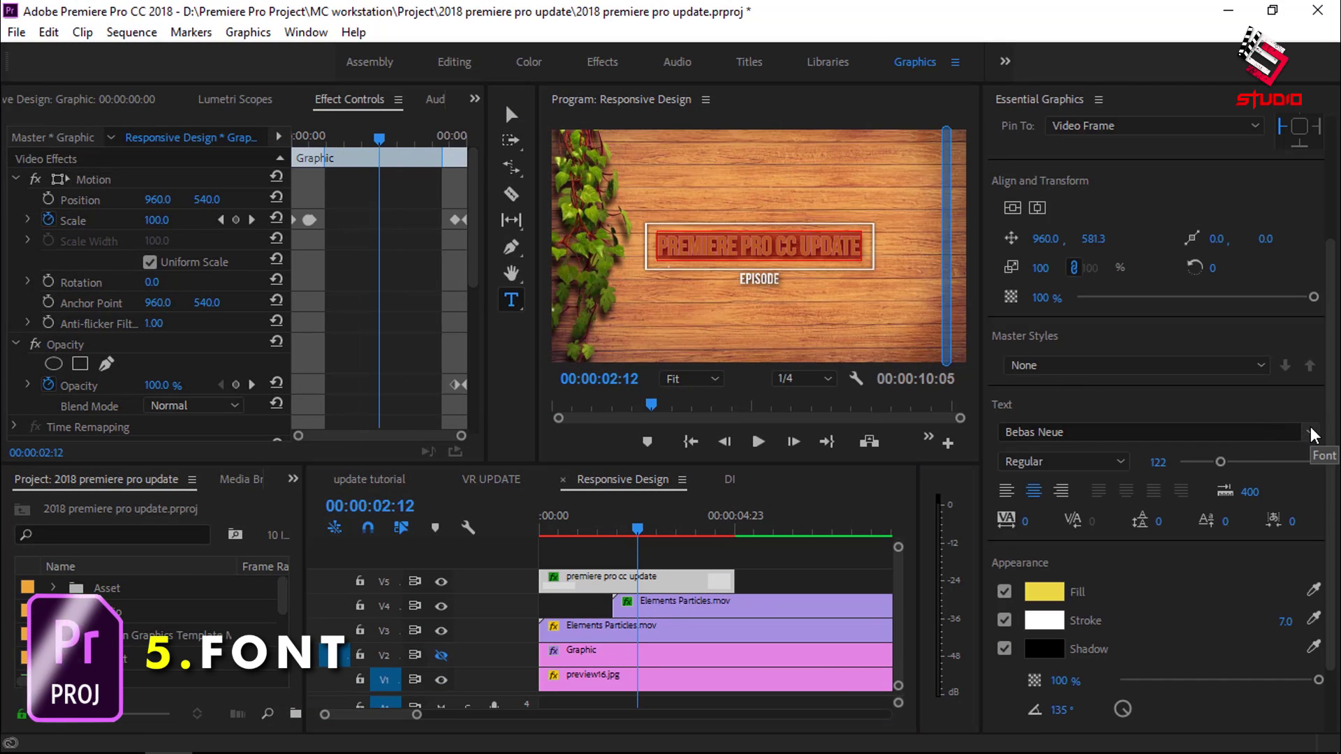
Star Bebas Neue as a favourite font and filter the font list to favourites only
click(1309, 432)
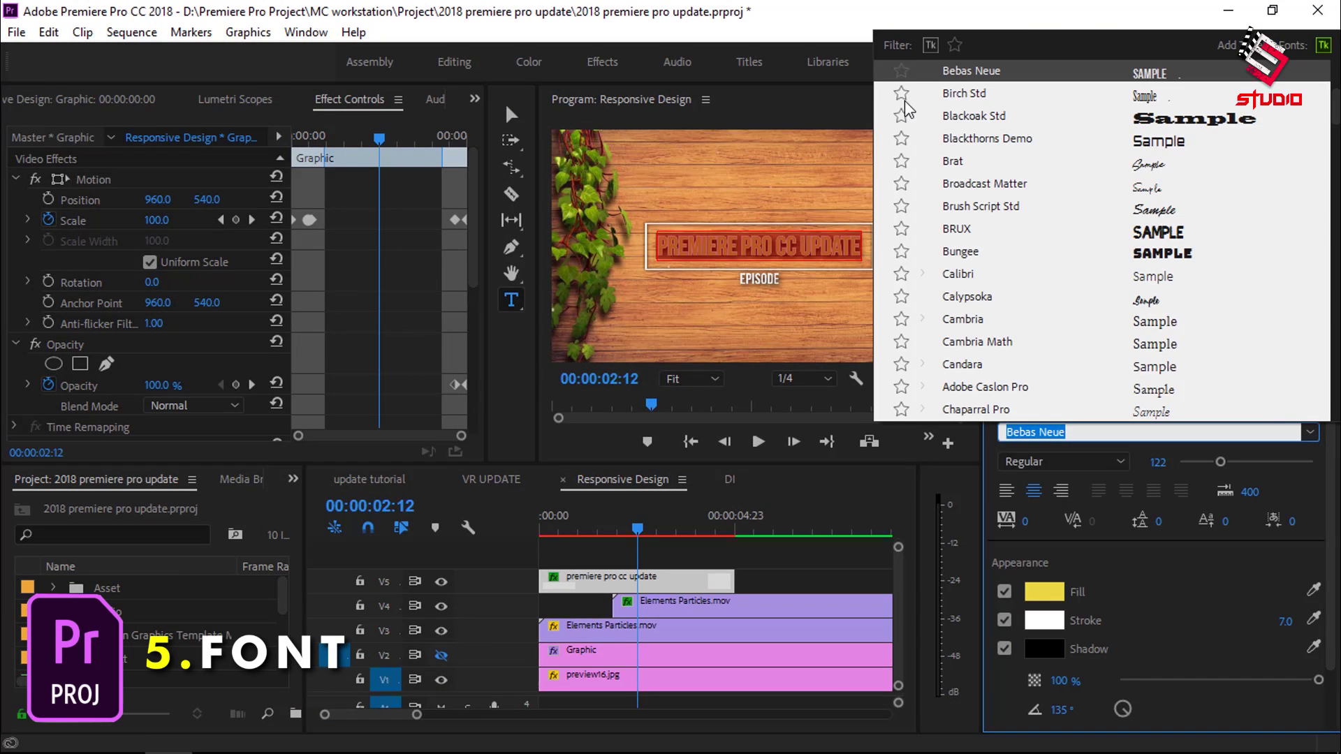
scroll(908, 105, up, 4)
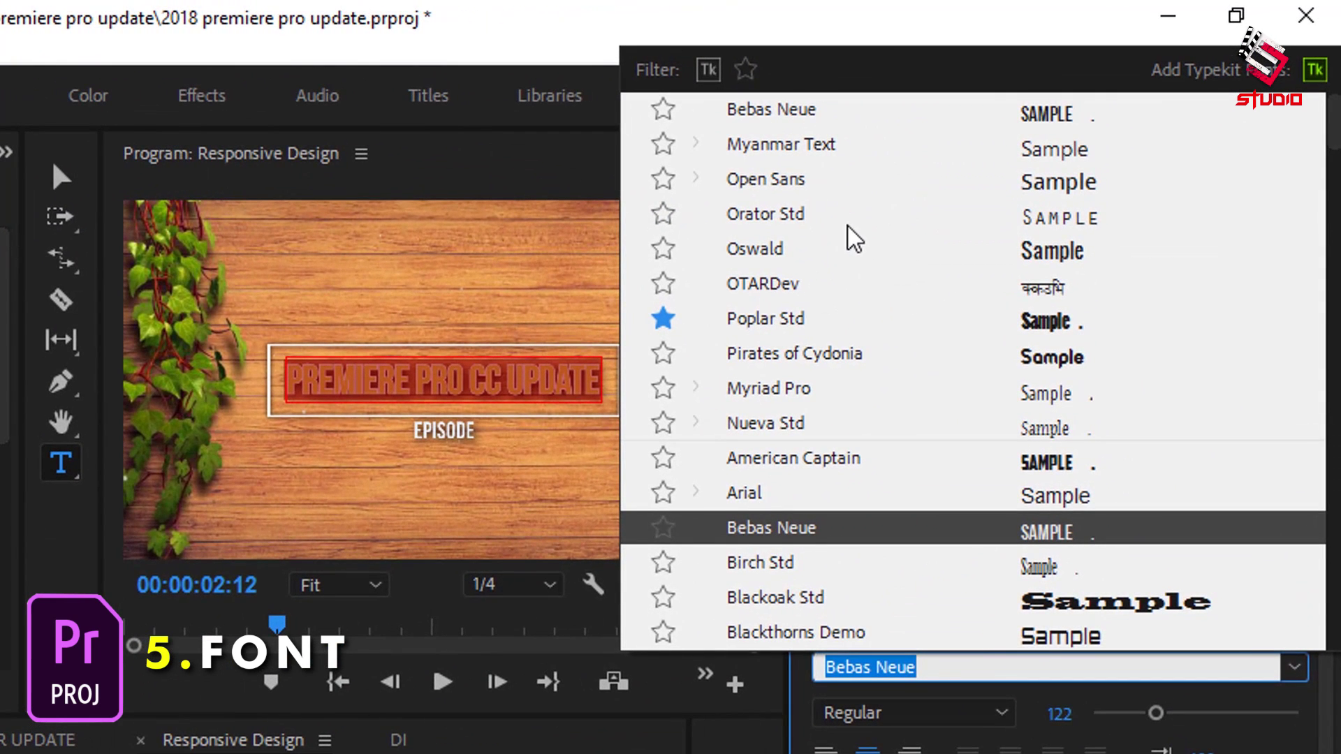
click(662, 116)
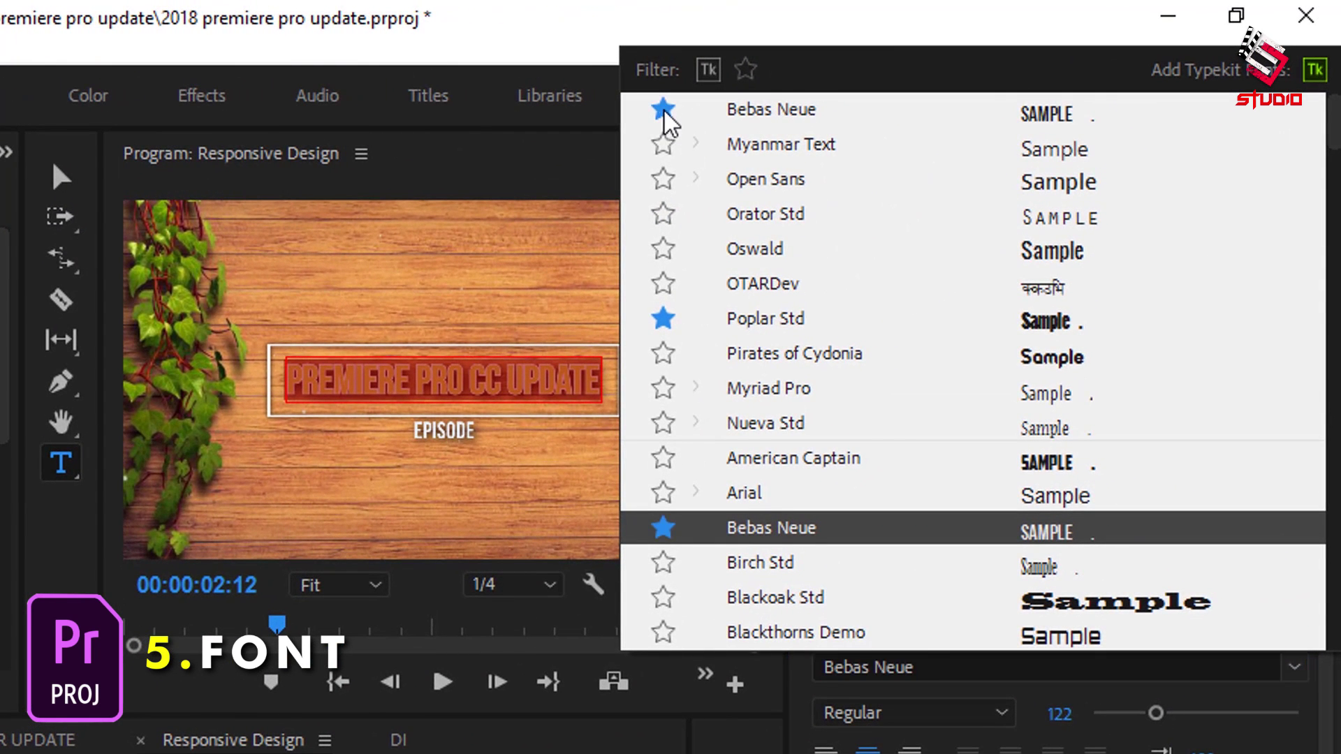
key(Escape)
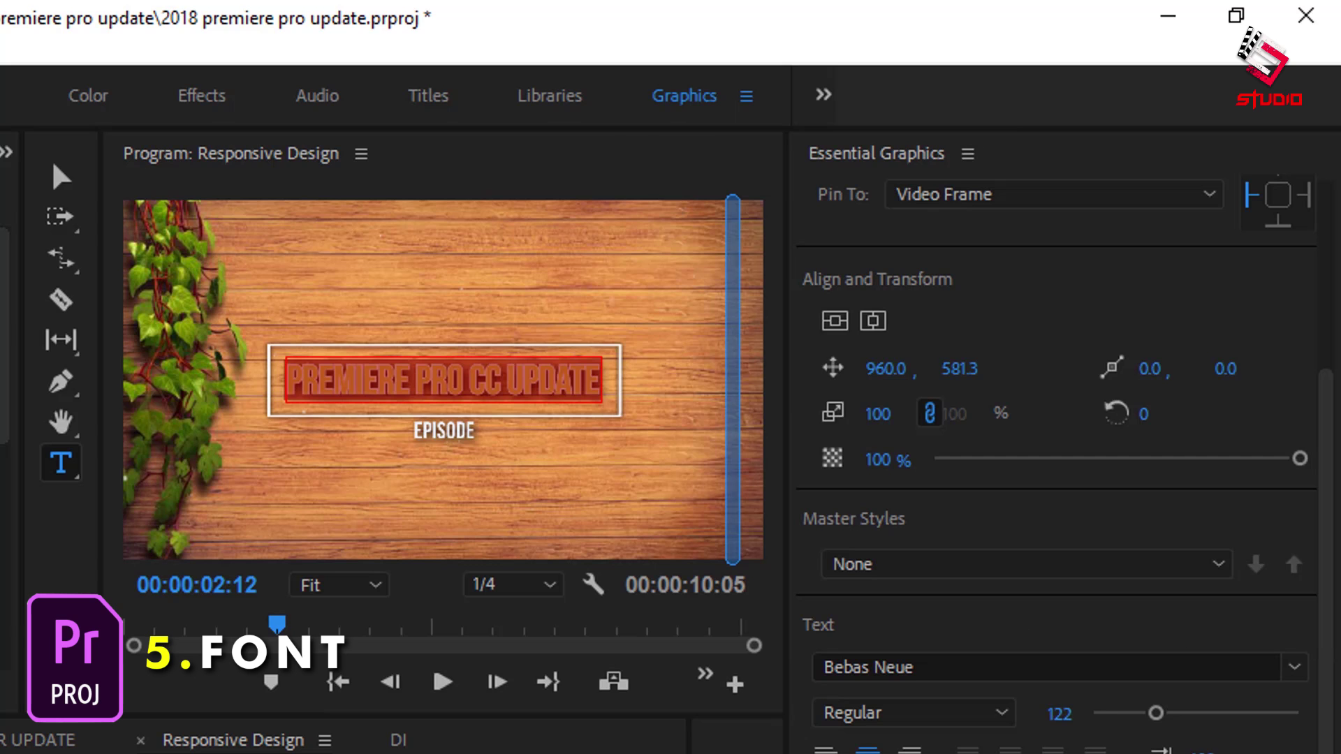
click(1294, 667)
click(747, 69)
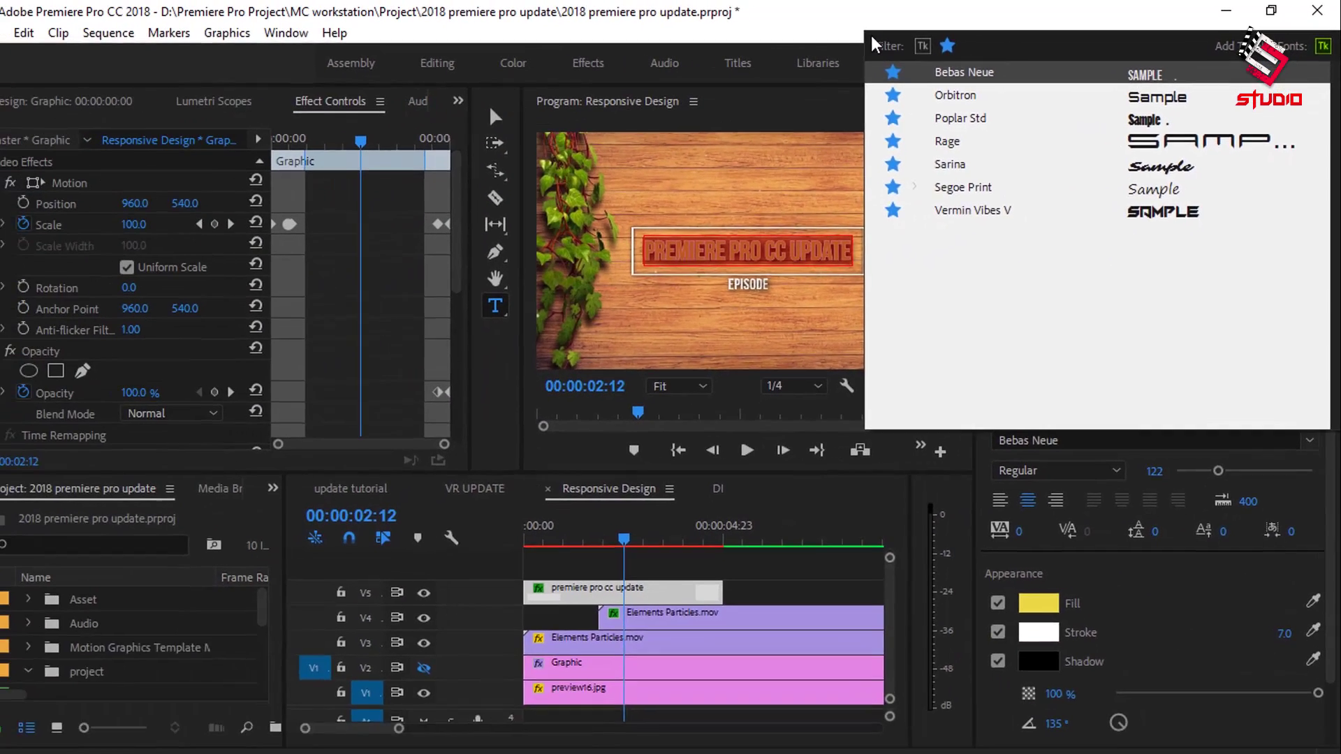
click(822, 35)
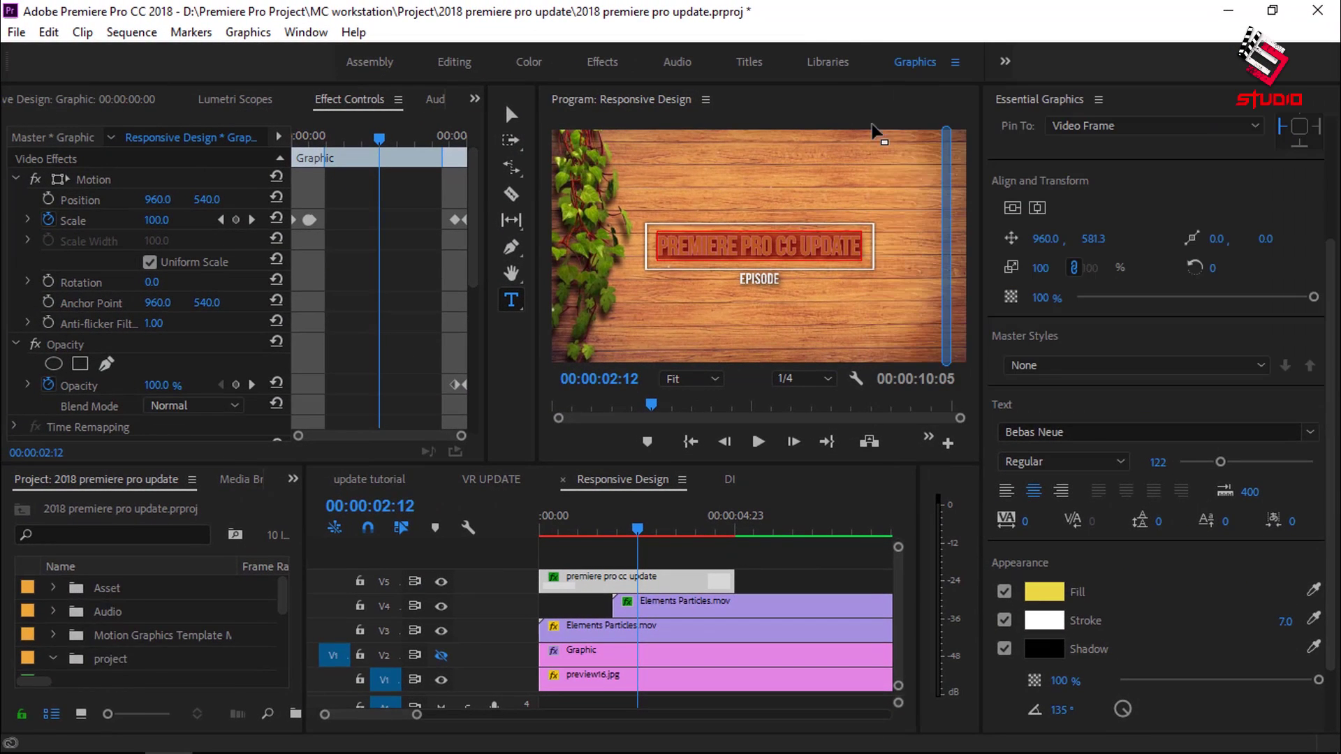
click(306, 32)
Scroll through the 1,705 'motion graphics' template results on Adobe Stock
mouse_move(248, 32)
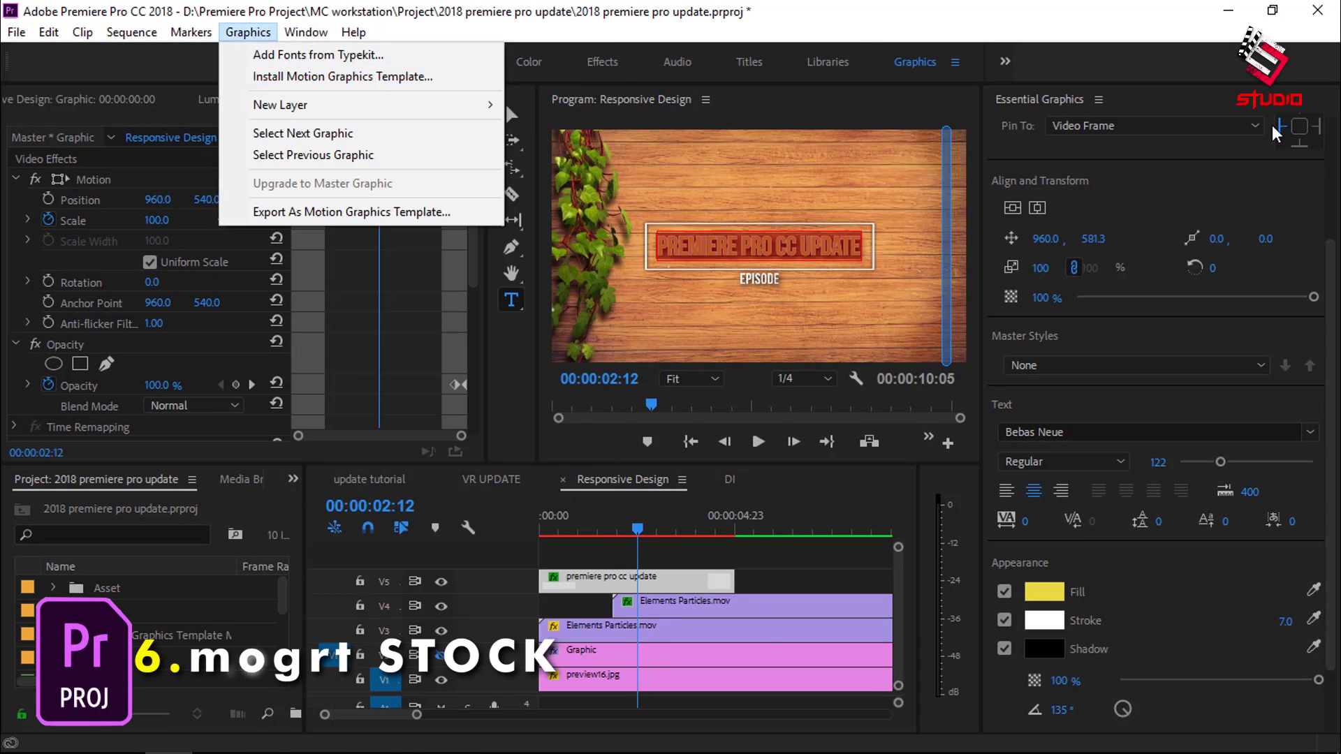
click(1120, 133)
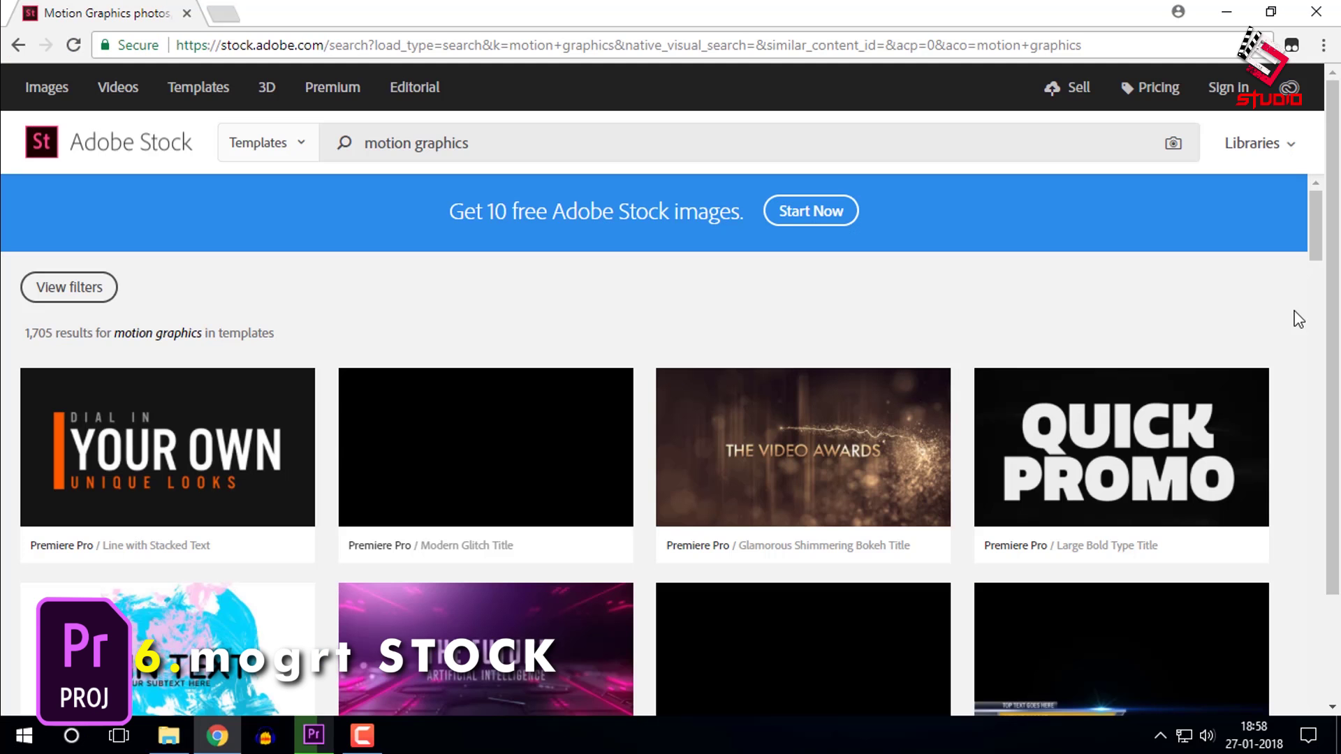
scroll(1298, 319, down, 2)
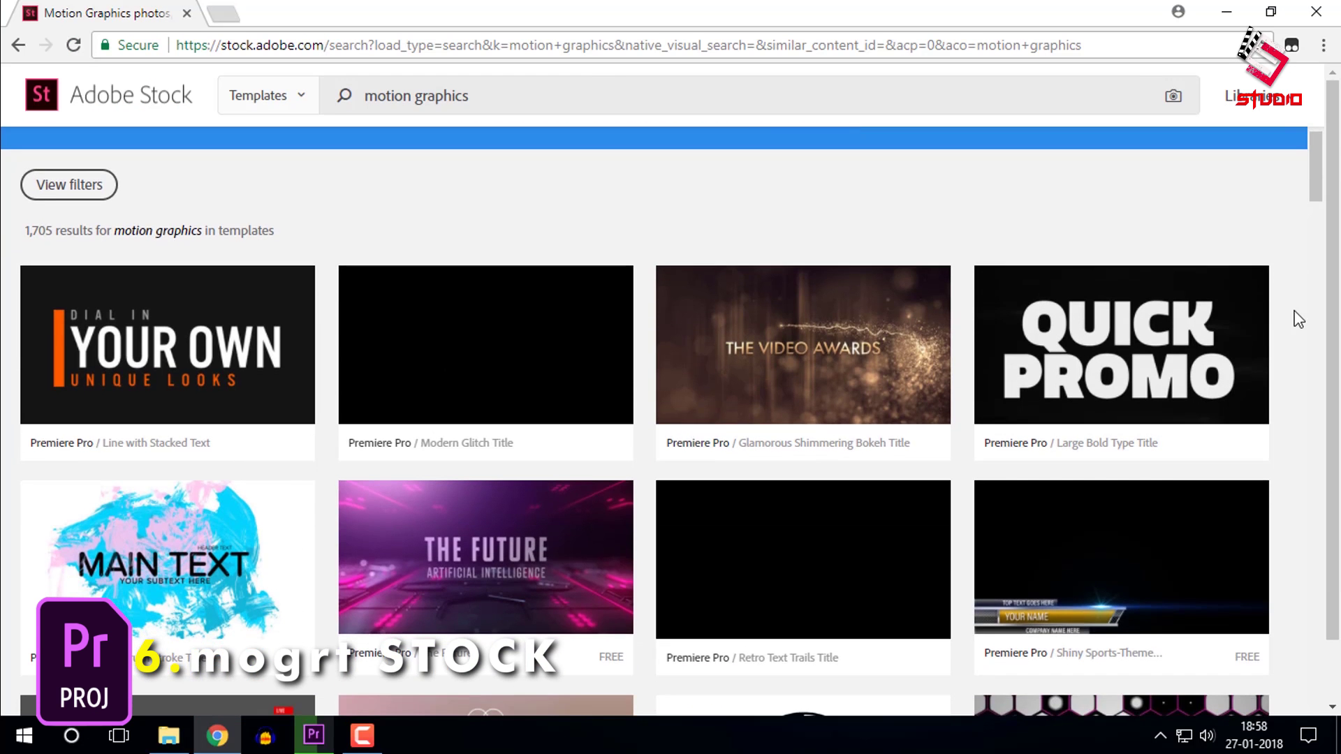
scroll(1298, 319, down, 2)
scroll(1298, 319, down, 3)
scroll(1298, 320, down, 3)
scroll(1298, 319, down, 3)
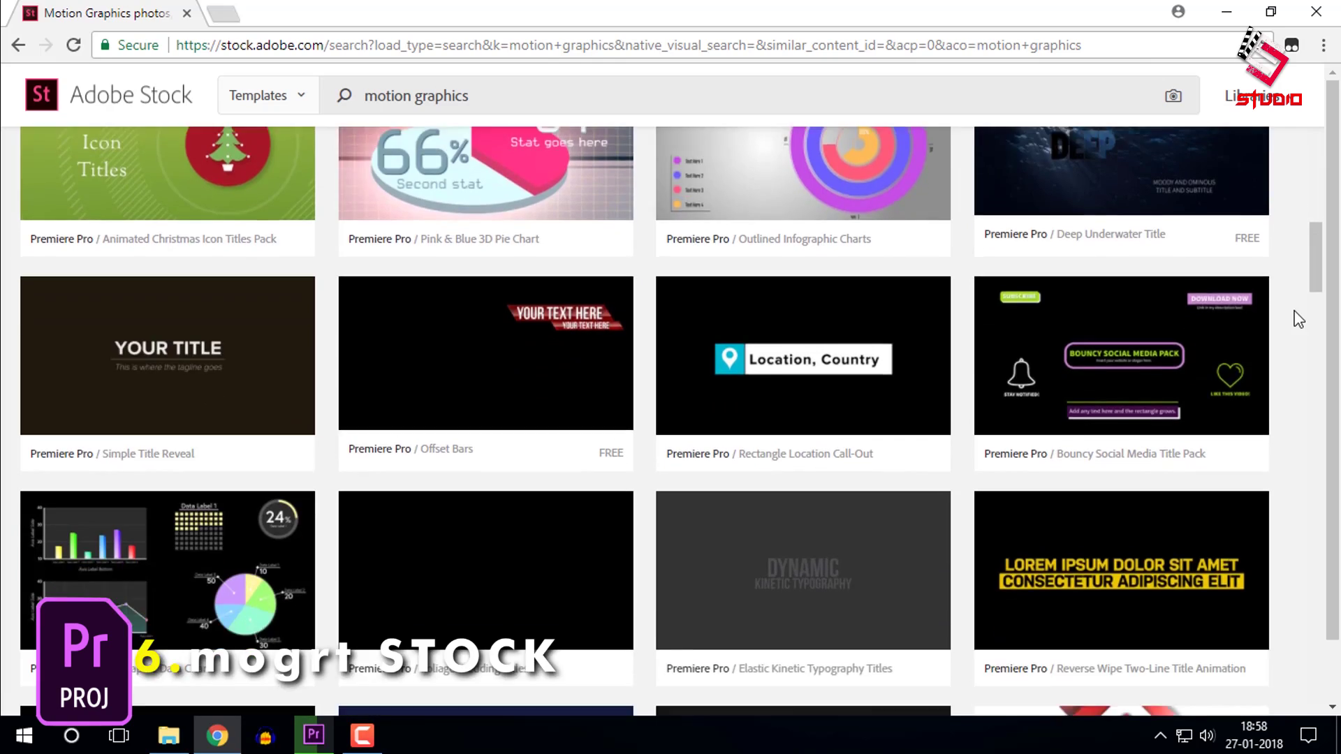
scroll(1298, 319, down, 2)
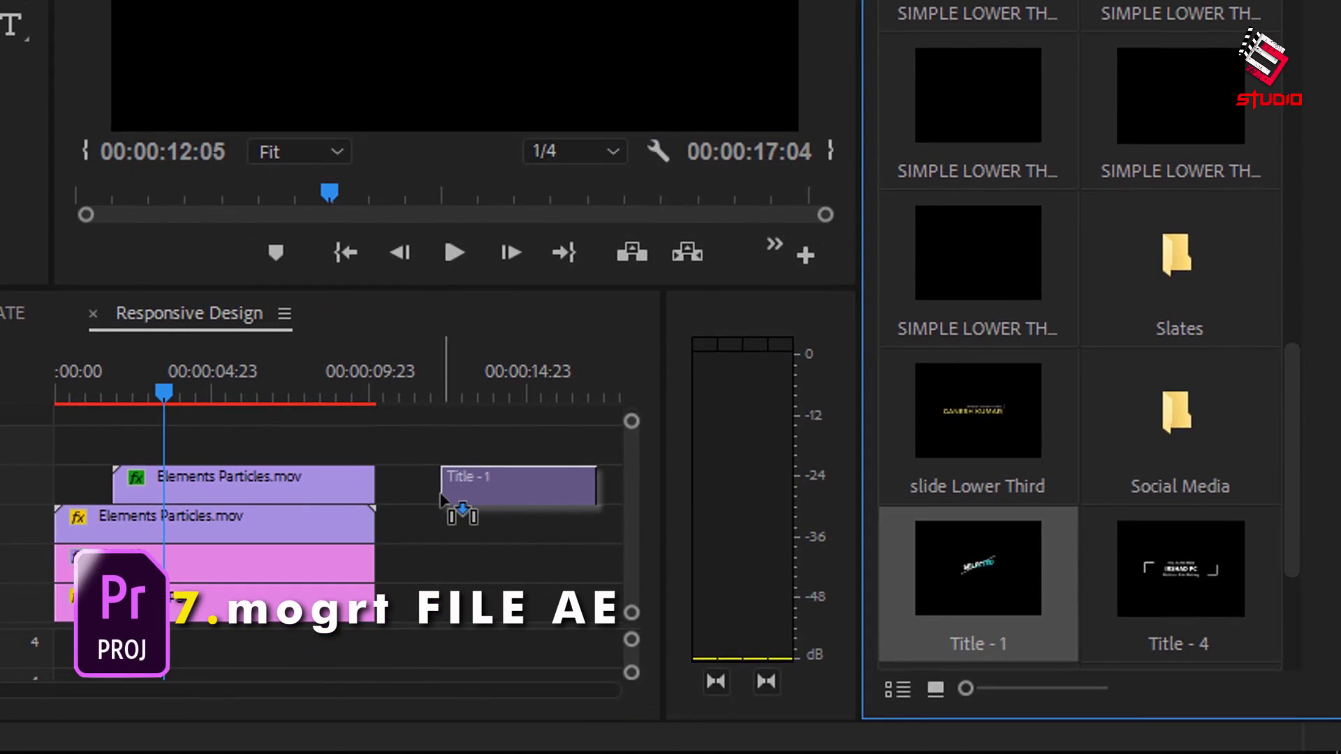
Add the Title - 1 template to the timeline, accepting the Typekit warning and font substitution
drag(656, 563, 489, 492)
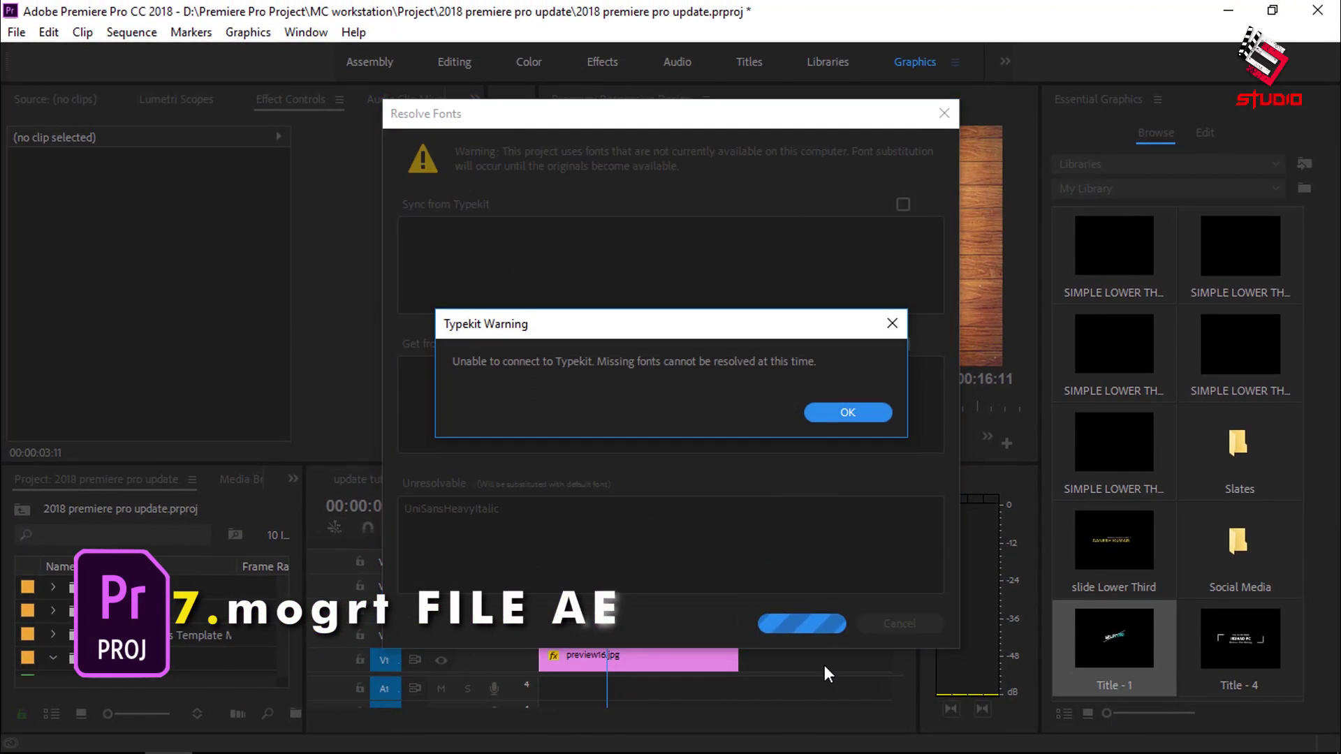
click(853, 417)
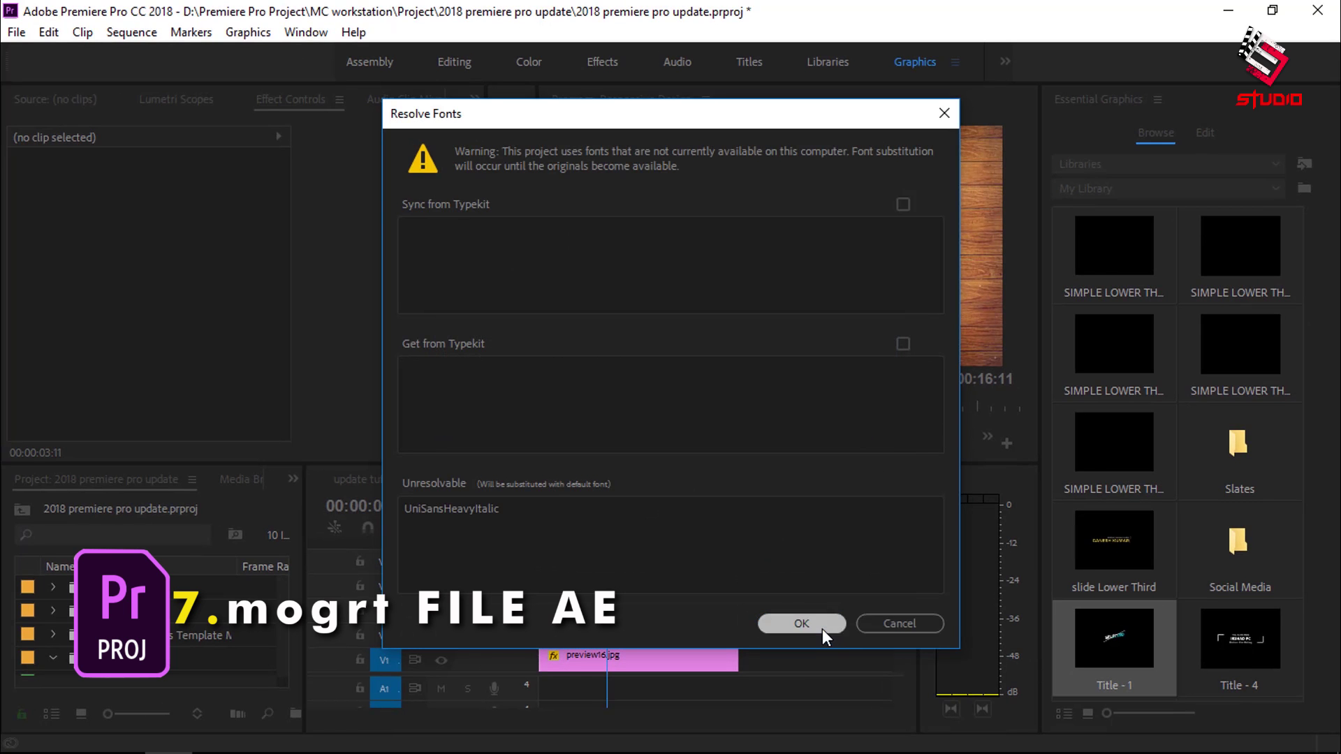
click(822, 628)
key(space)
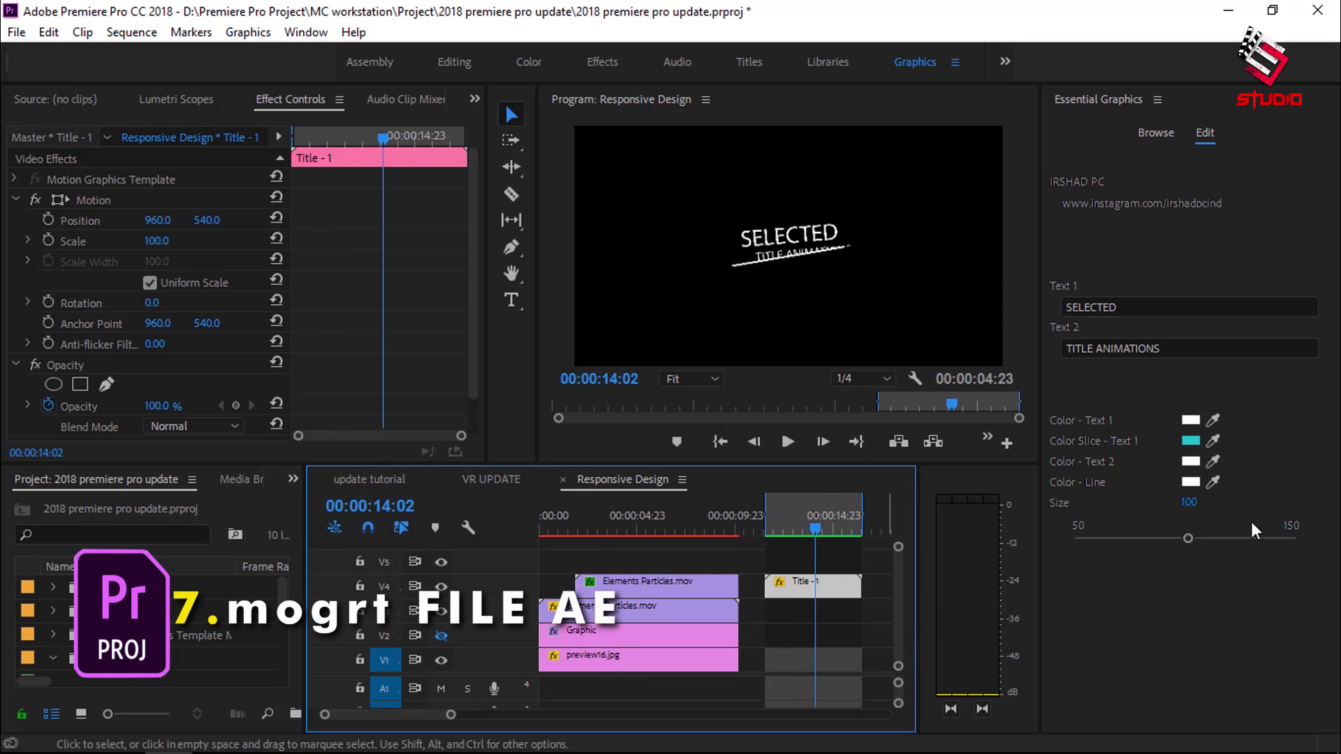
Enlarge the title text to size 137, render the work area, and open the Labels preferences
drag(1188, 539, 1267, 539)
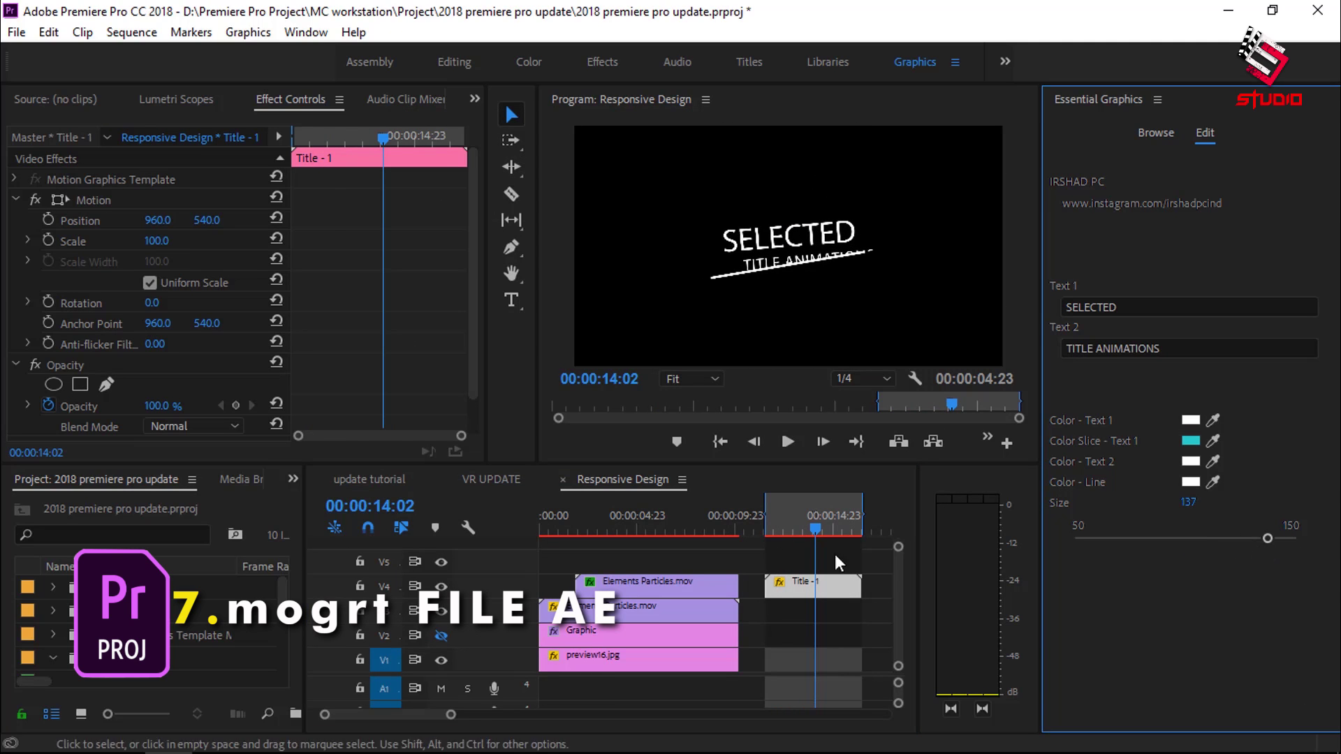
key(Return)
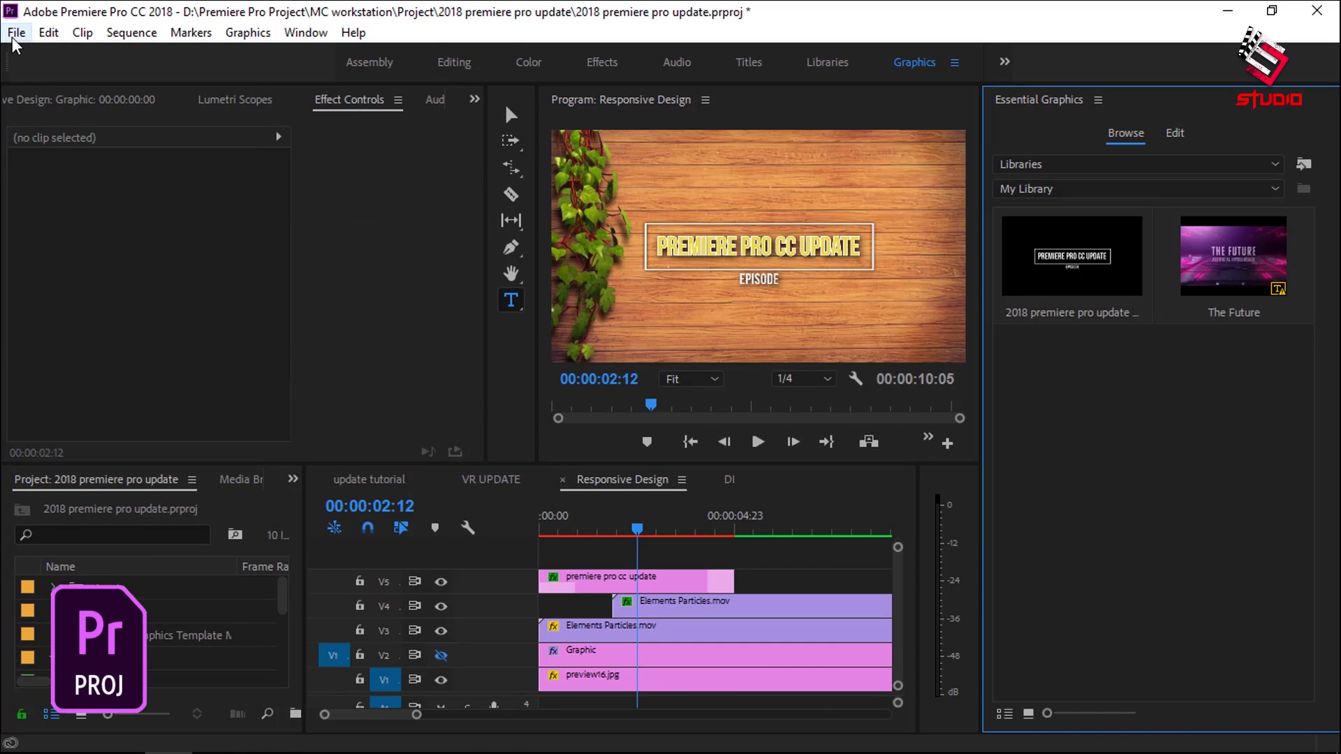
click(16, 33)
click(427, 433)
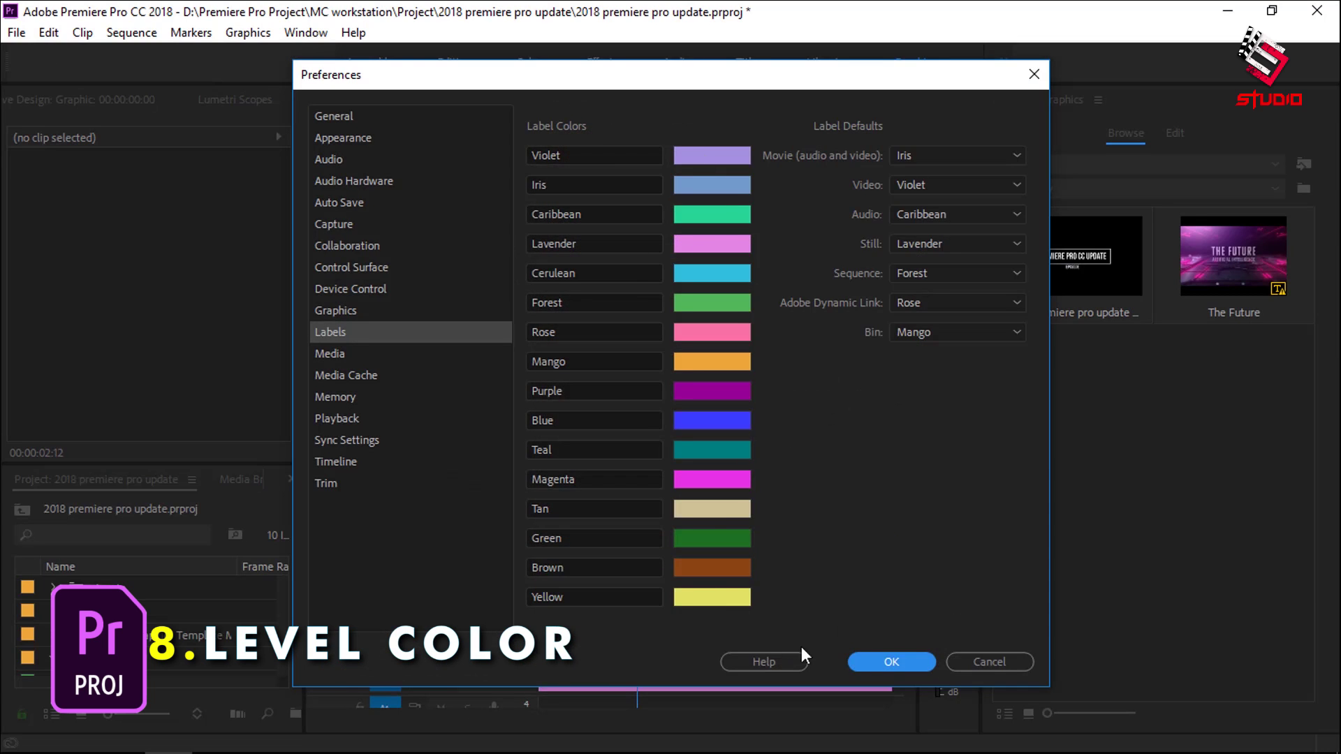
Close Preferences without changes and set the clip's label colour to Purple
click(990, 662)
right_click(657, 650)
mouse_move(803, 559)
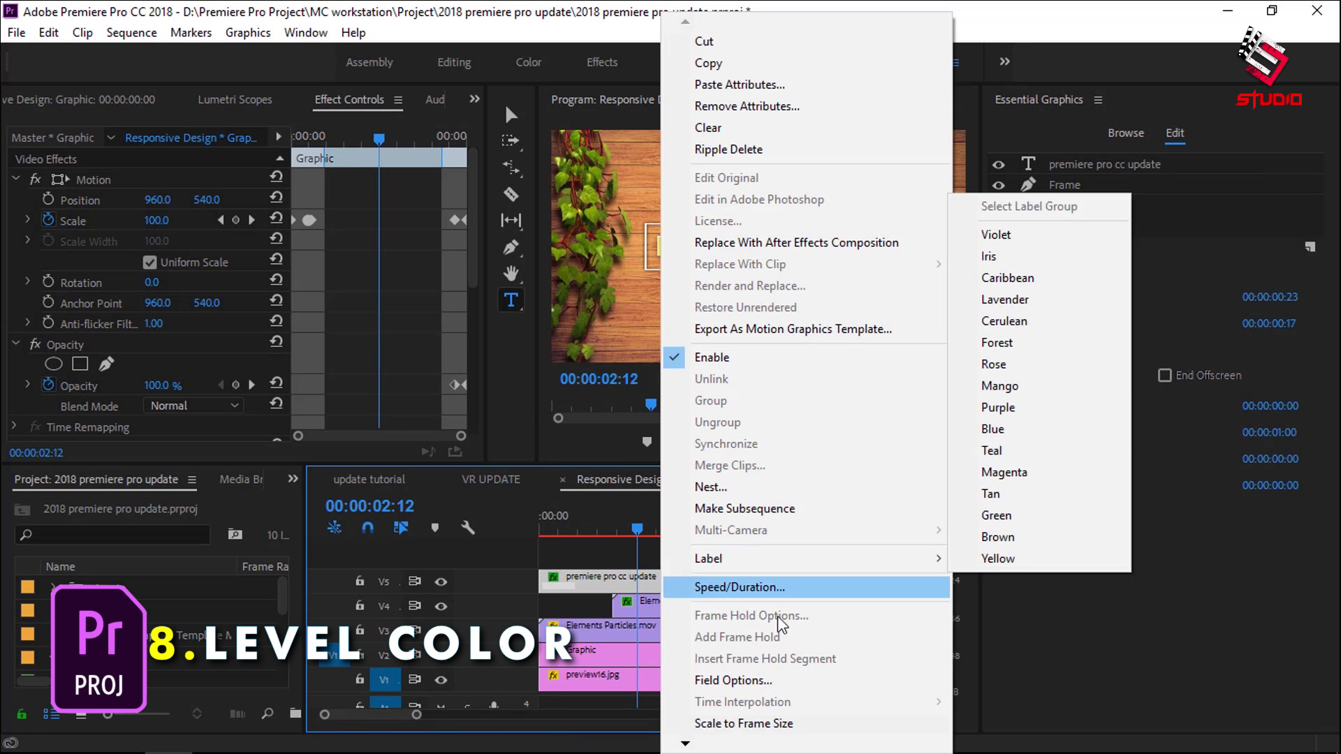
click(1028, 412)
Select every clip in the V5 title clip's label group, then switch to the VR UPDATE sequence
click(590, 531)
key(ctrl+grave)
key(ctrl+grave)
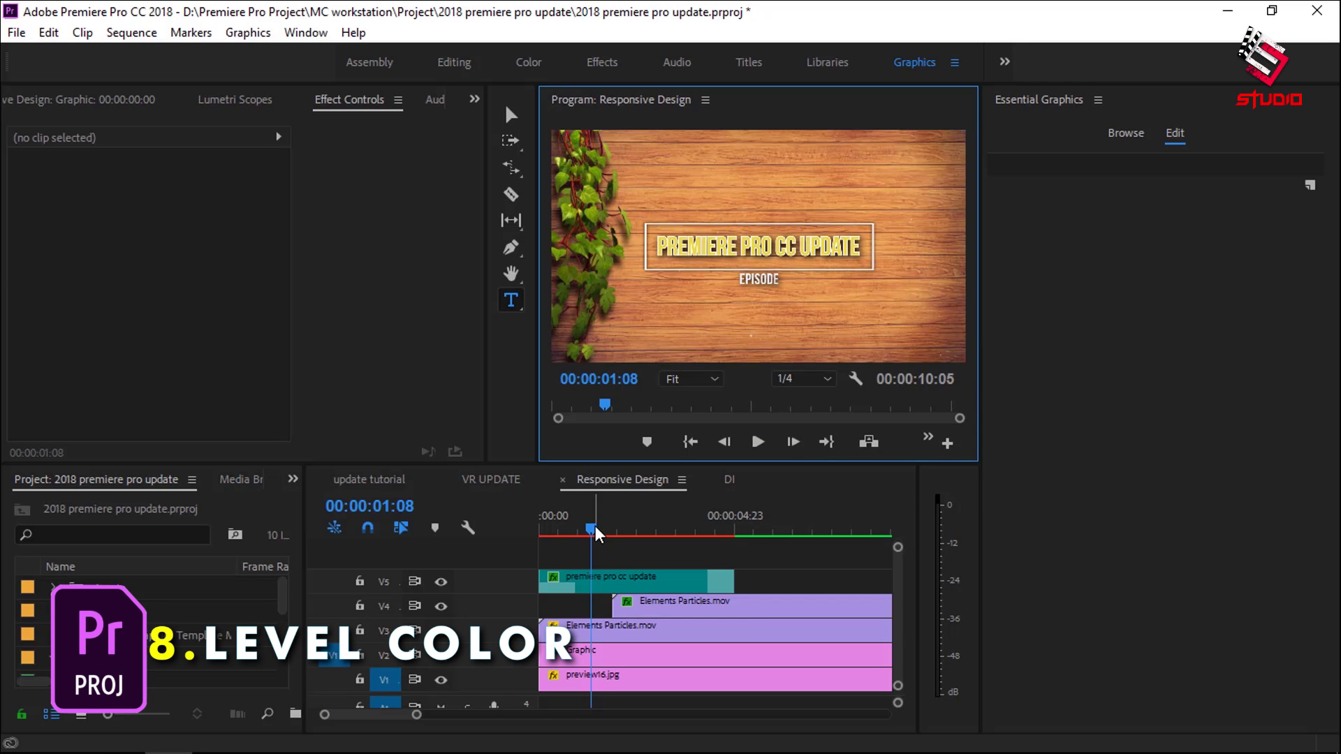
click(628, 581)
right_click(631, 581)
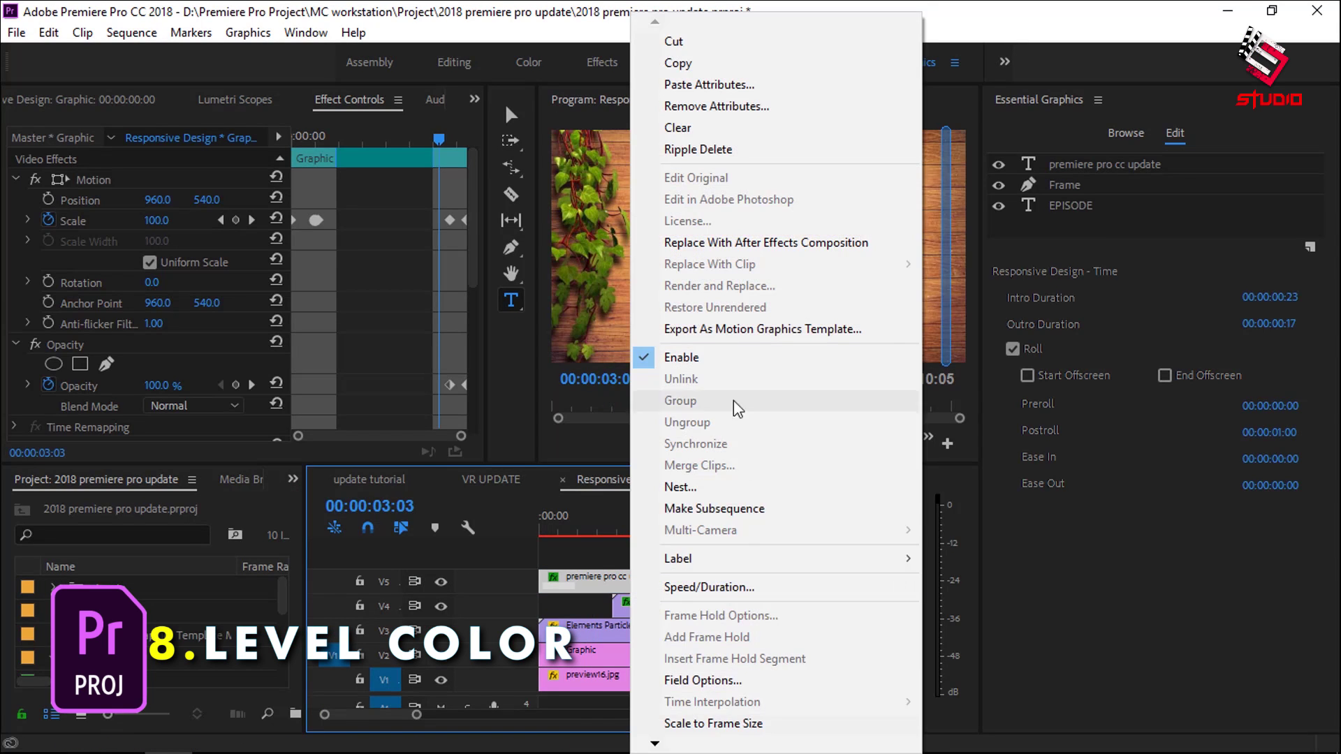
mouse_move(699, 558)
click(1005, 204)
right_click(628, 581)
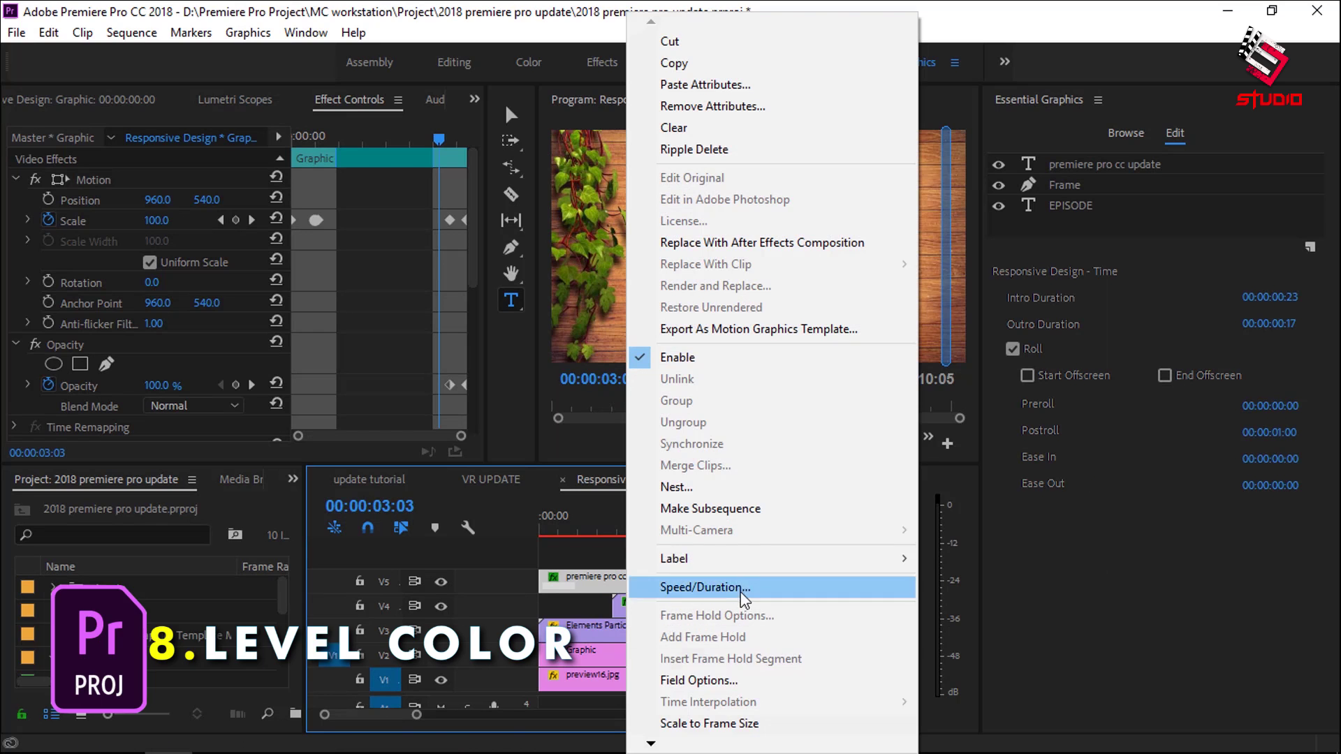
click(659, 539)
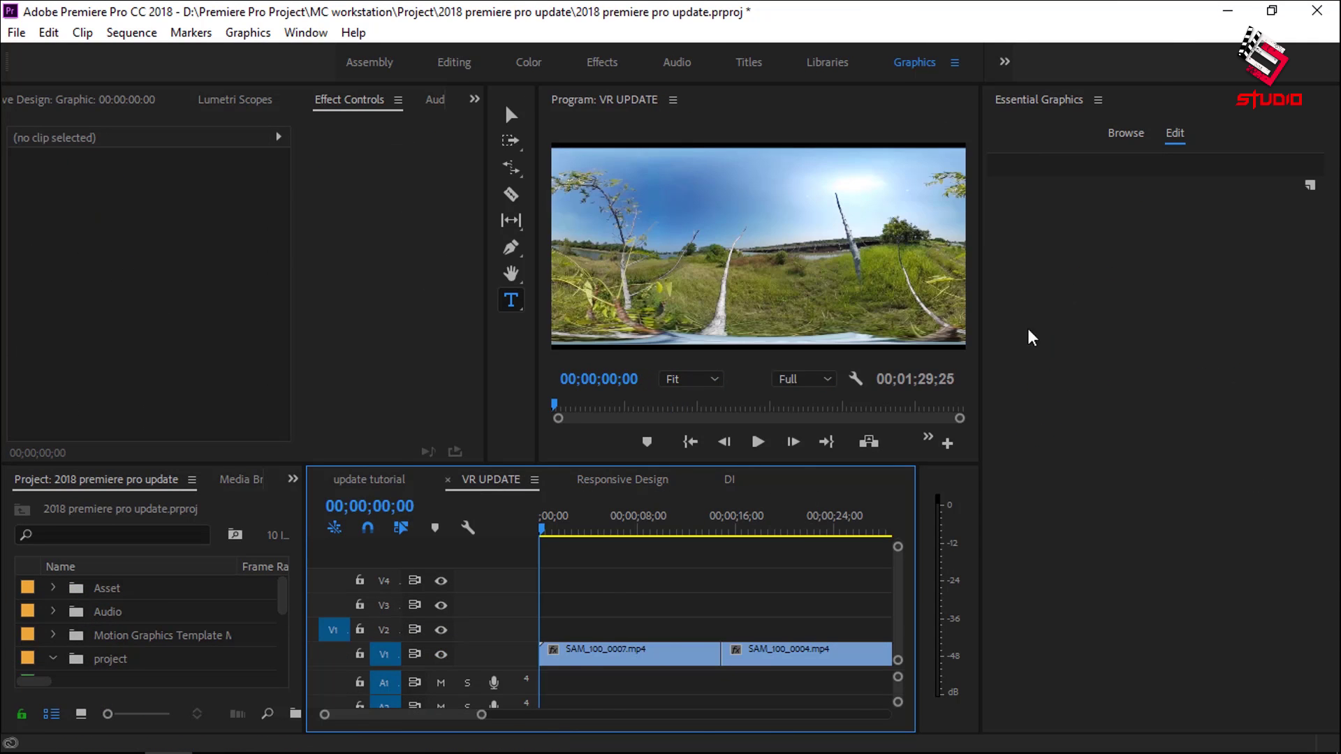
Switch to the Effects workspace and browse the Effects panel
click(602, 62)
click(1107, 231)
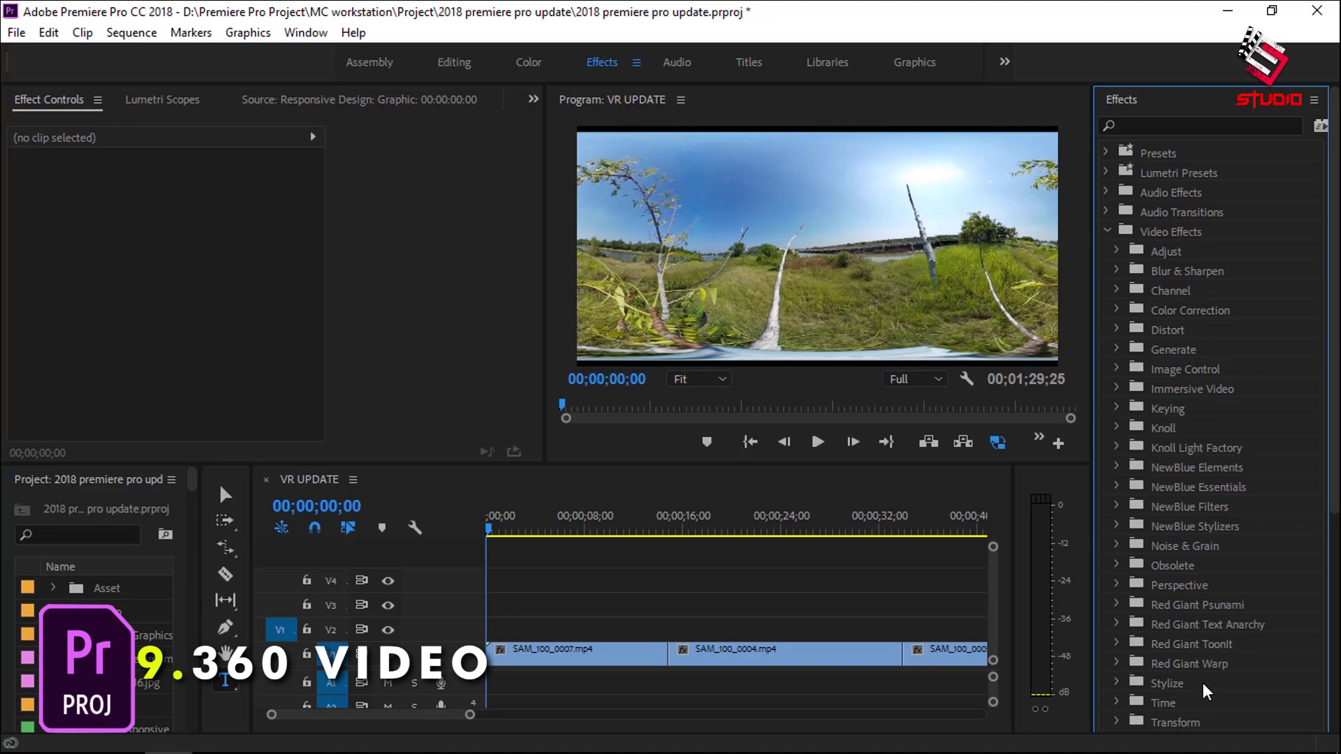
scroll(1203, 691, down, 3)
scroll(1204, 692, down, 3)
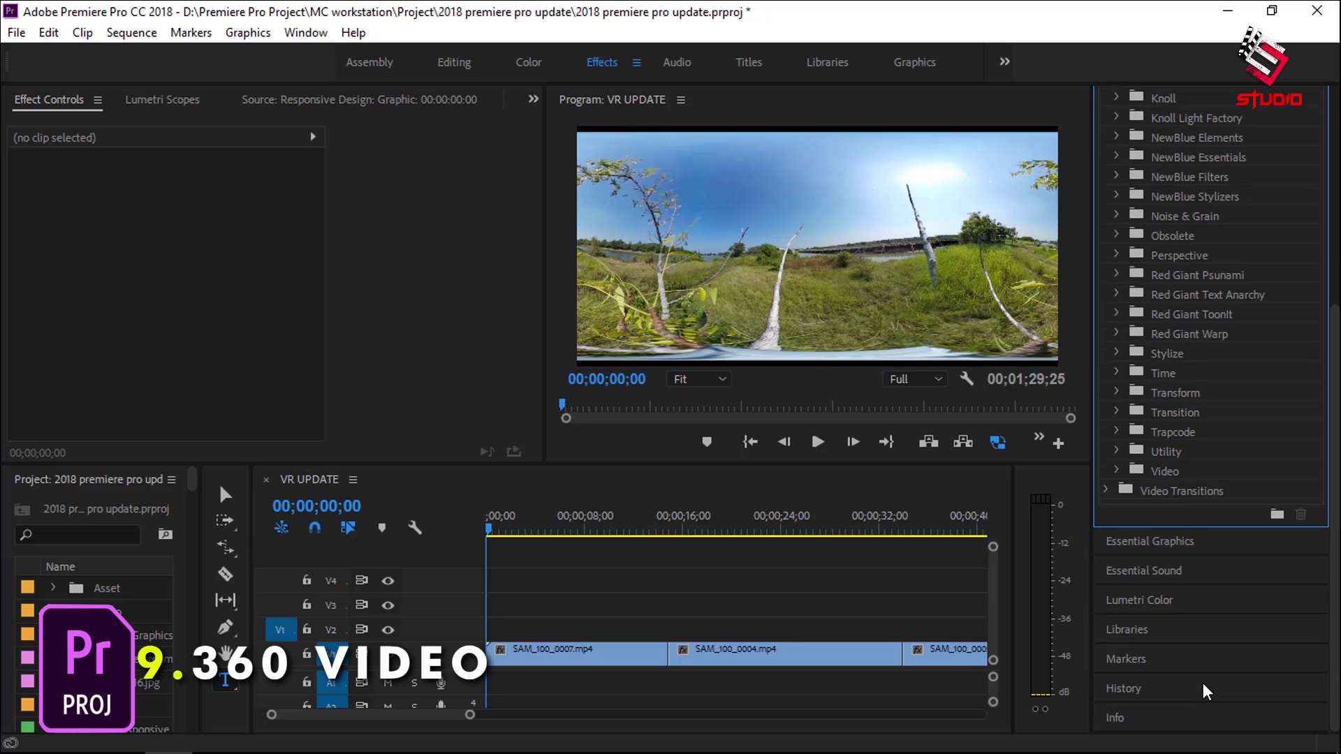
scroll(1206, 691, up, 2)
scroll(1206, 691, up, 2)
scroll(1206, 690, up, 2)
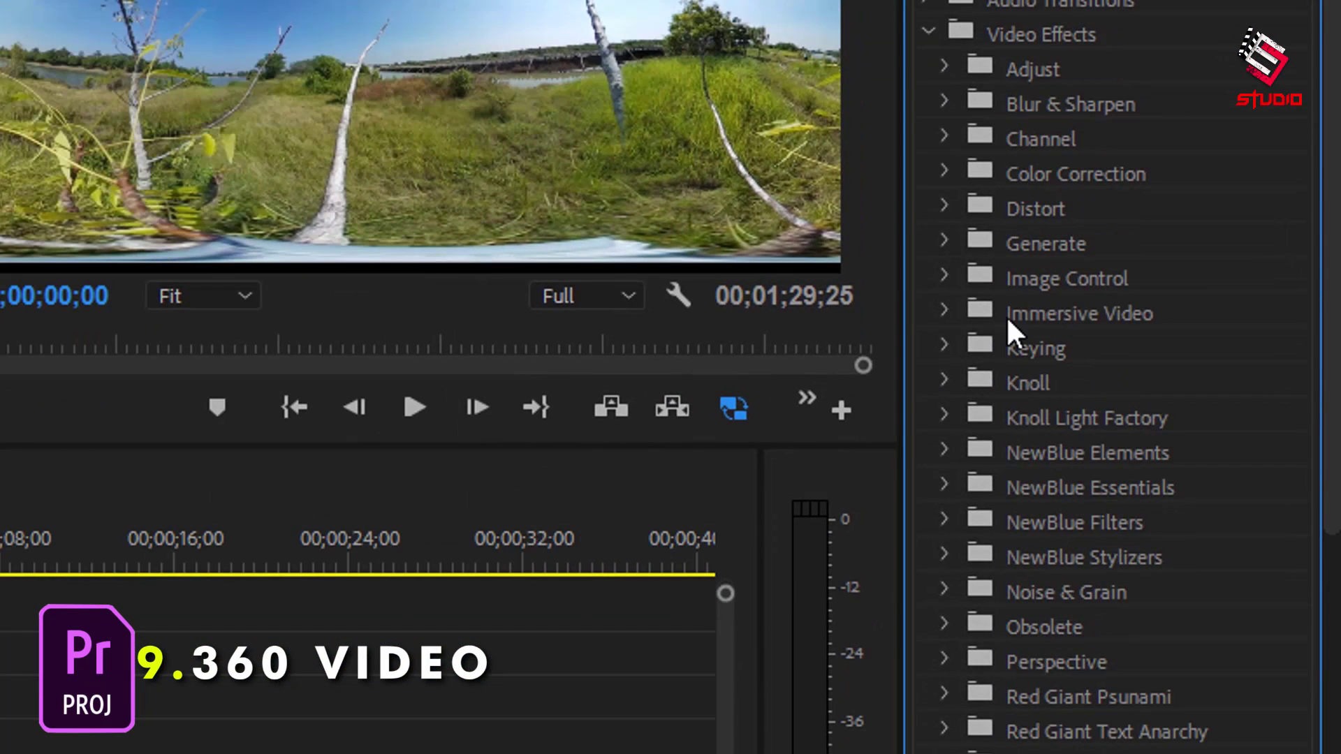
Apply VR Plane to Sphere from Immersive Video to SAM_100_0007.mp4
click(1008, 318)
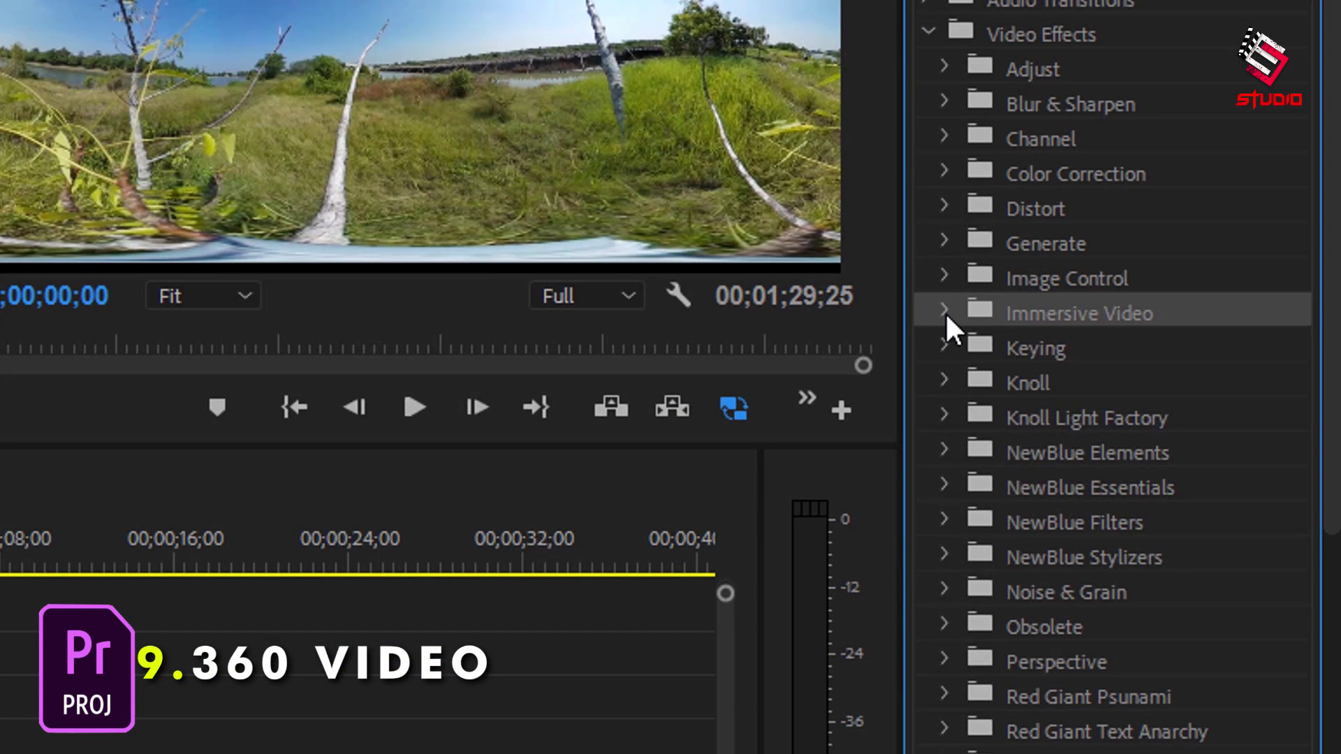
click(939, 312)
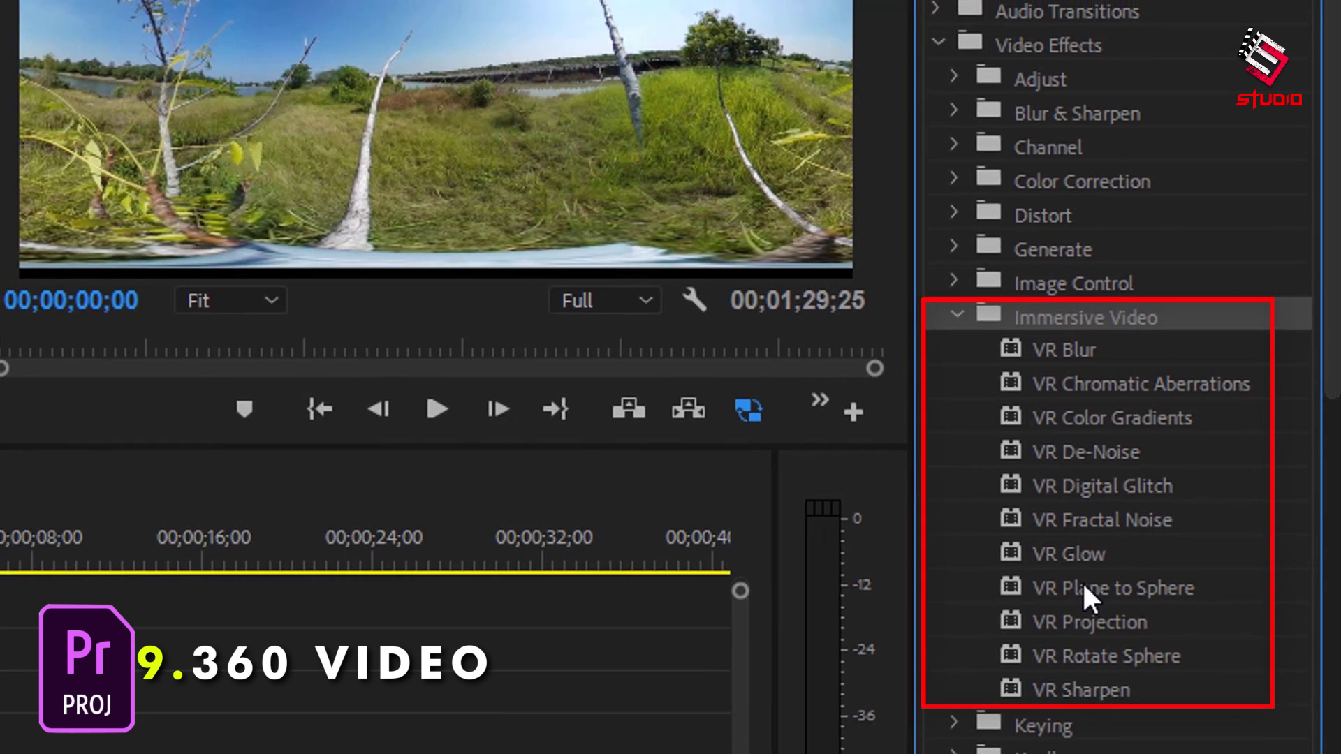
click(1086, 590)
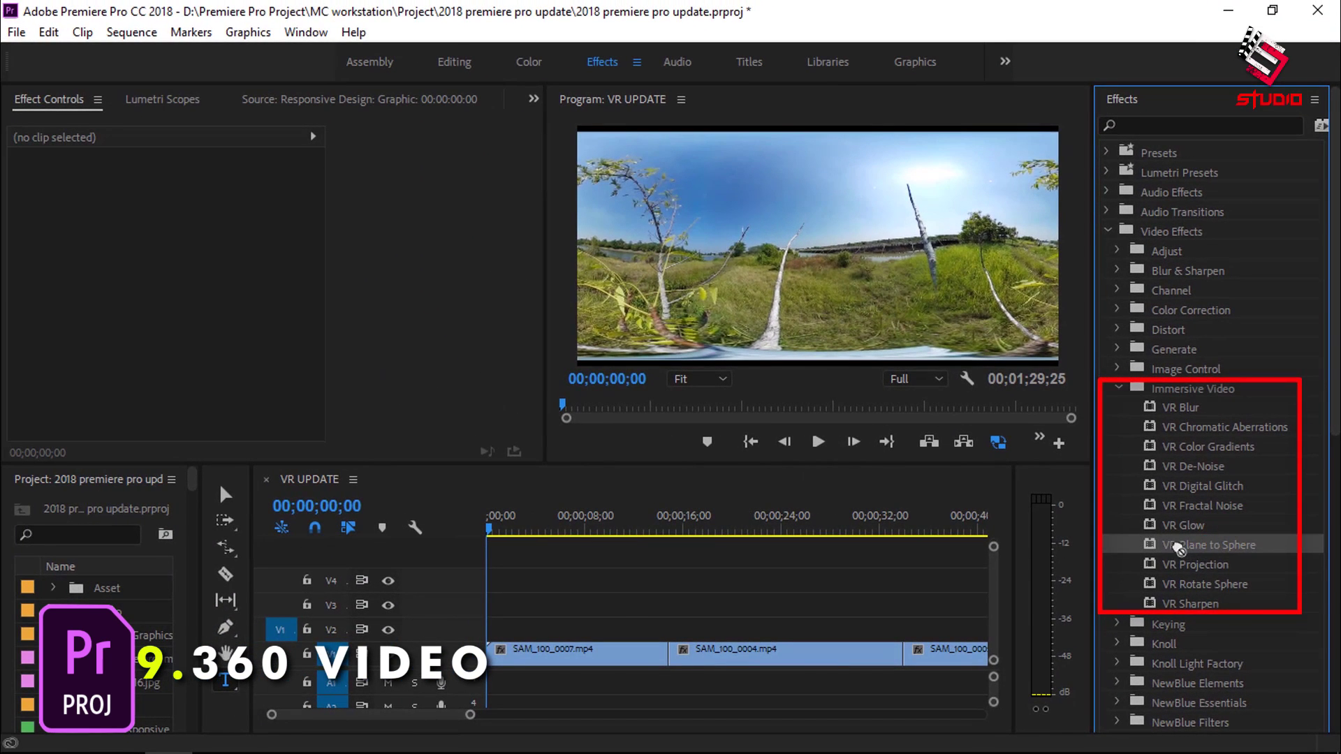
drag(1178, 550, 638, 669)
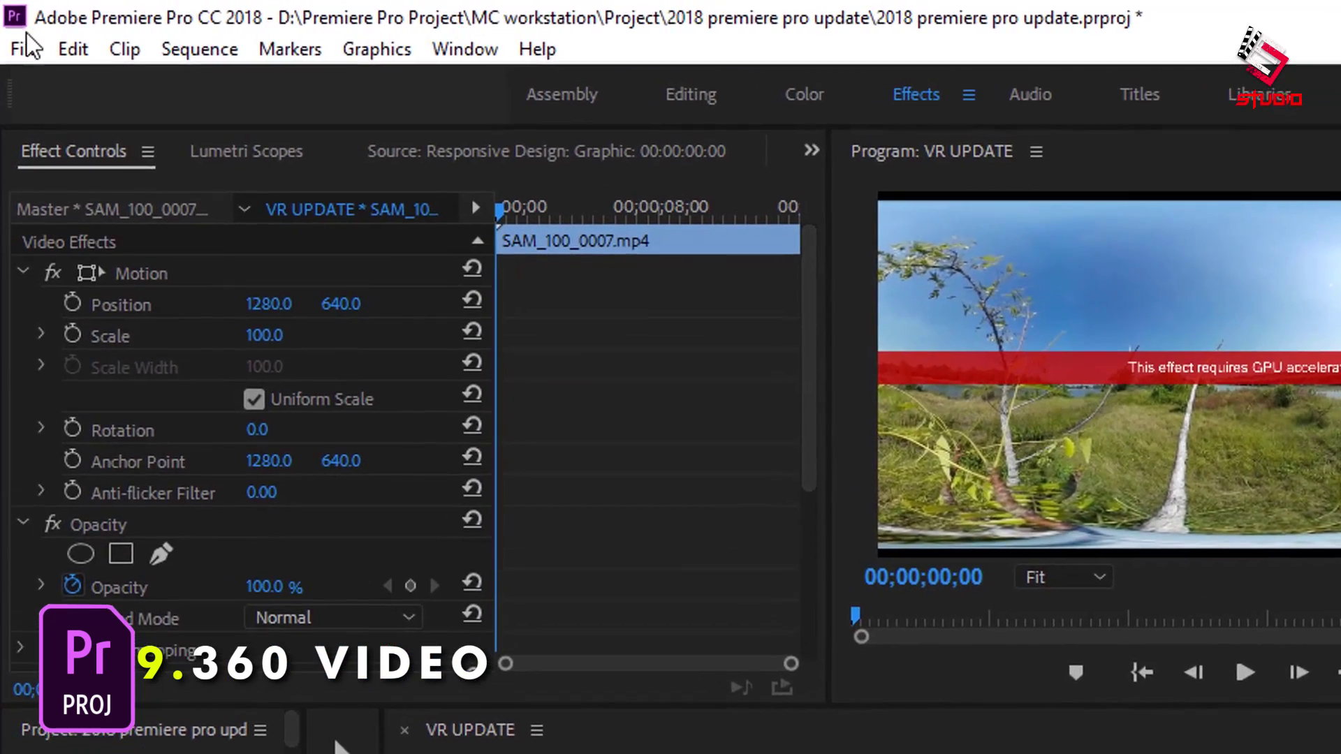
Set the project renderer to Mercury Playback Engine GPU Acceleration (OpenCL)
click(21, 40)
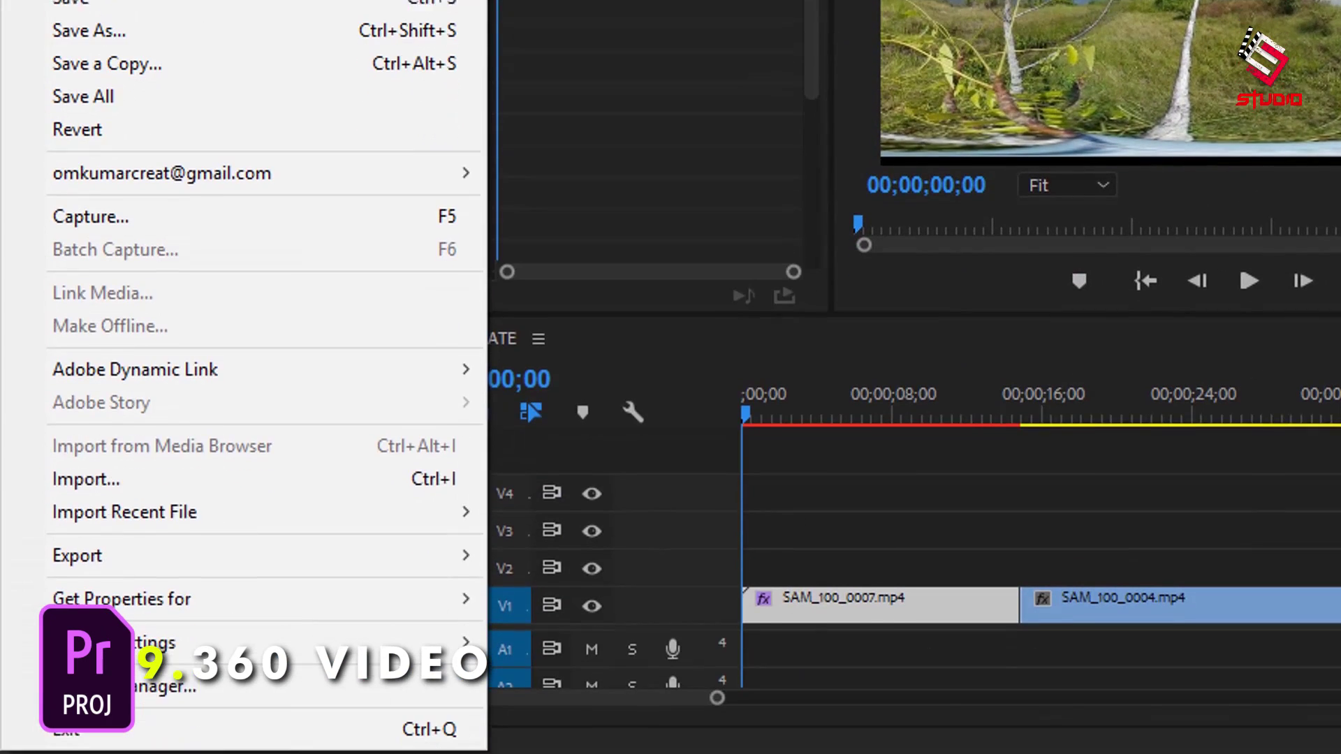
mouse_move(198, 657)
click(551, 635)
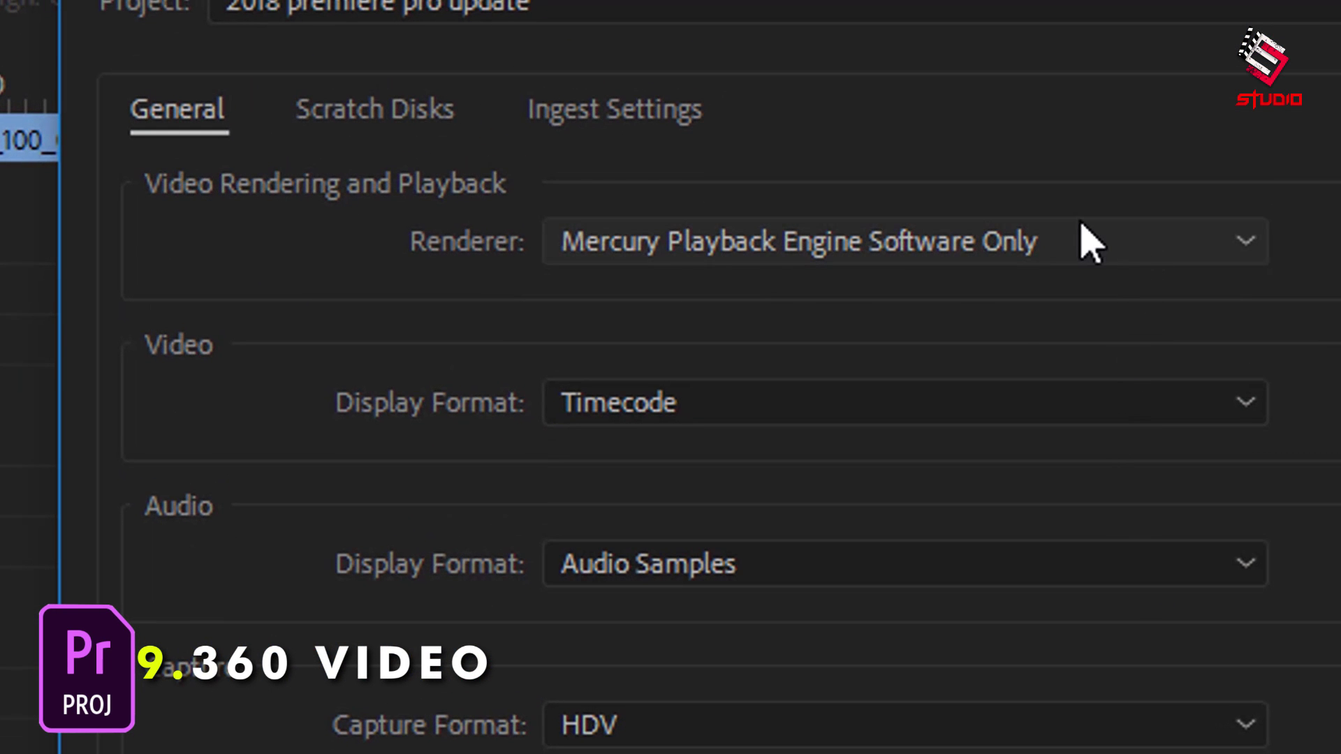
click(1084, 236)
click(1120, 297)
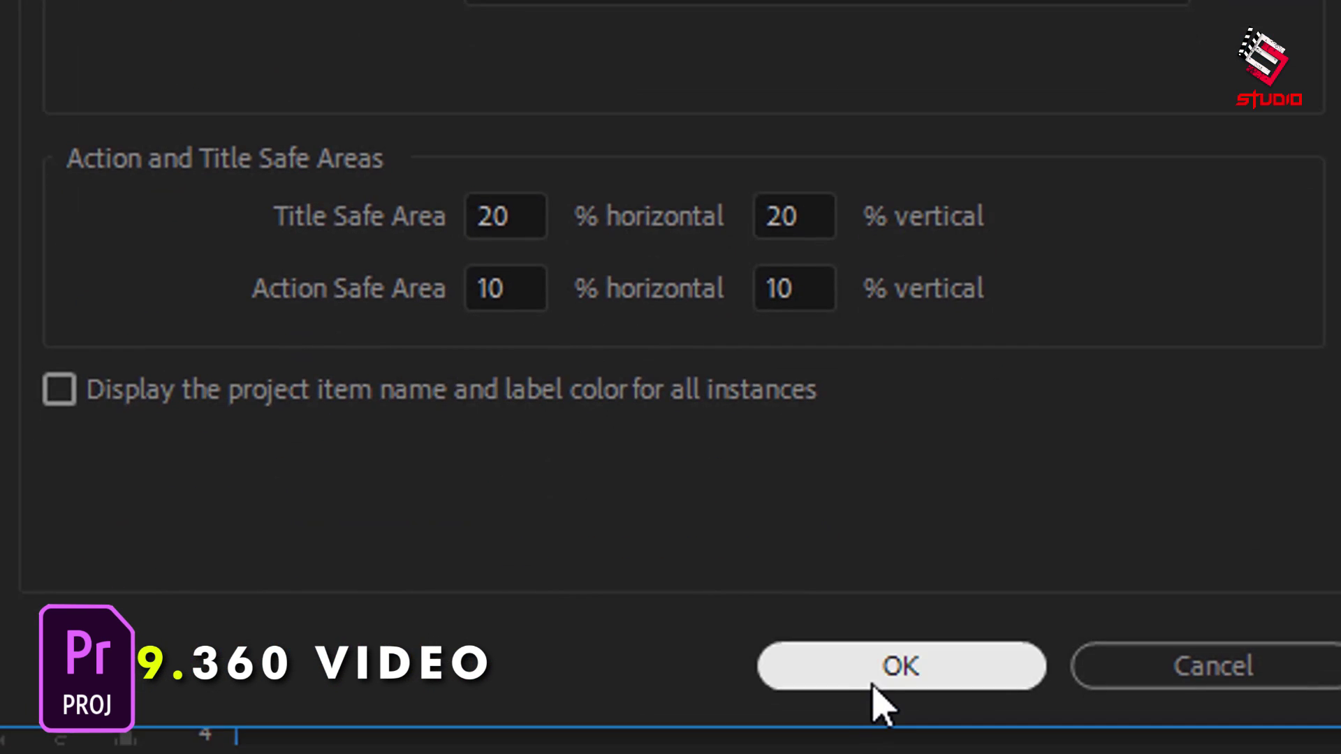
click(877, 701)
Adjust the timeline view and expand the Video Transitions folder
drag(506, 529, 500, 529)
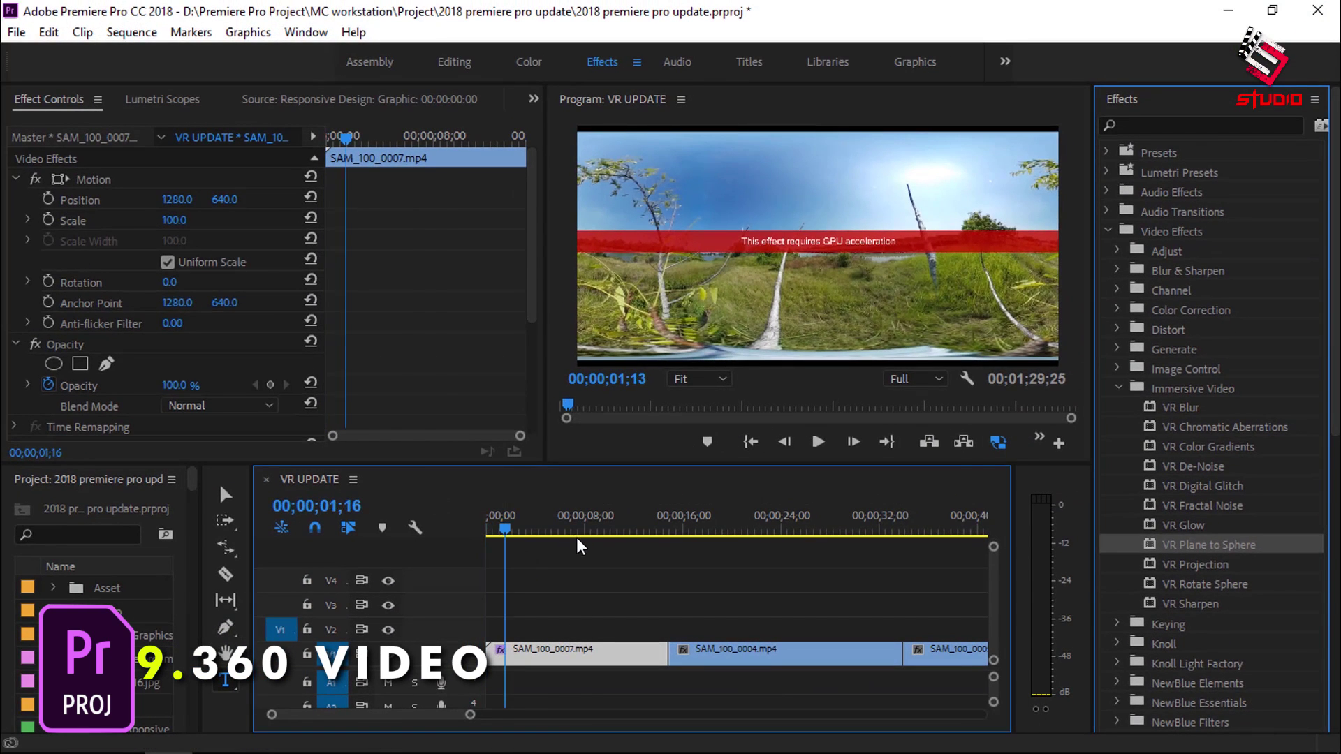
scroll(167, 363, down, 3)
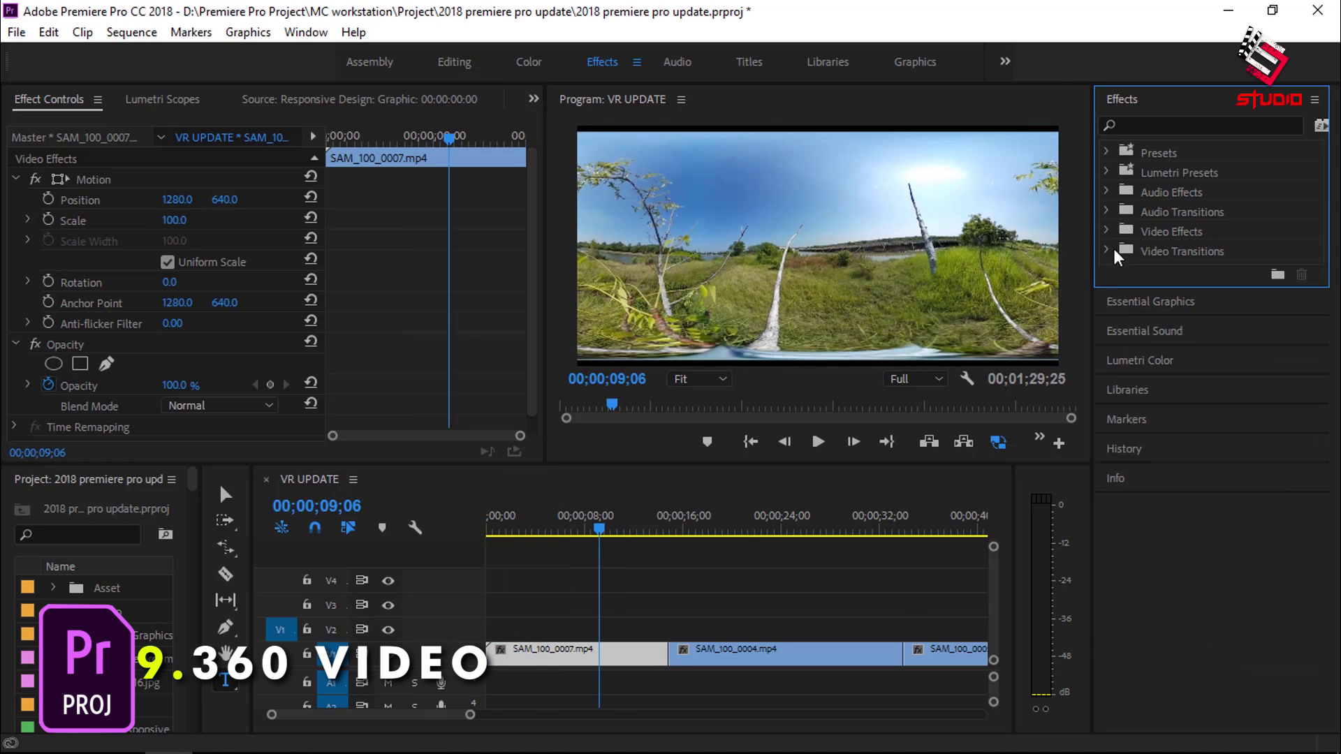
click(1106, 250)
Add a VR transition at the first cut and play it back from 13;08
drag(1180, 503, 669, 652)
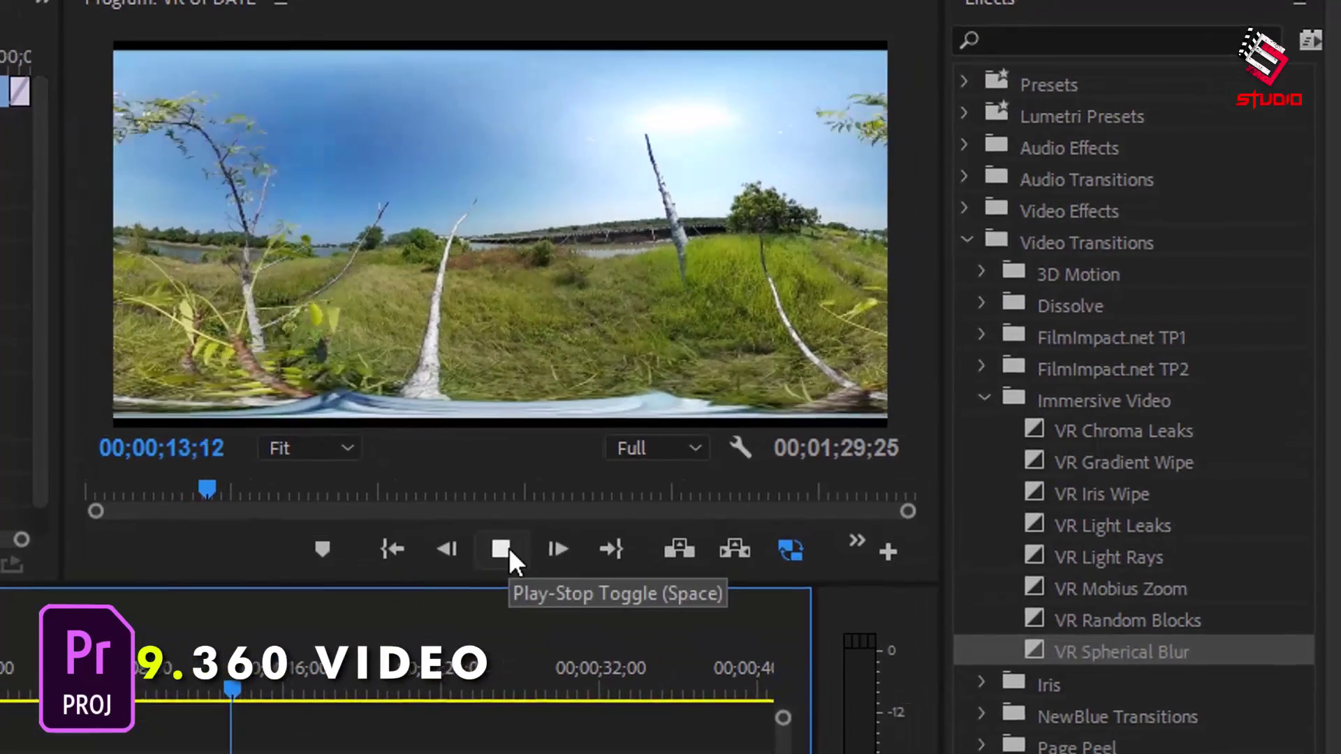
key(space)
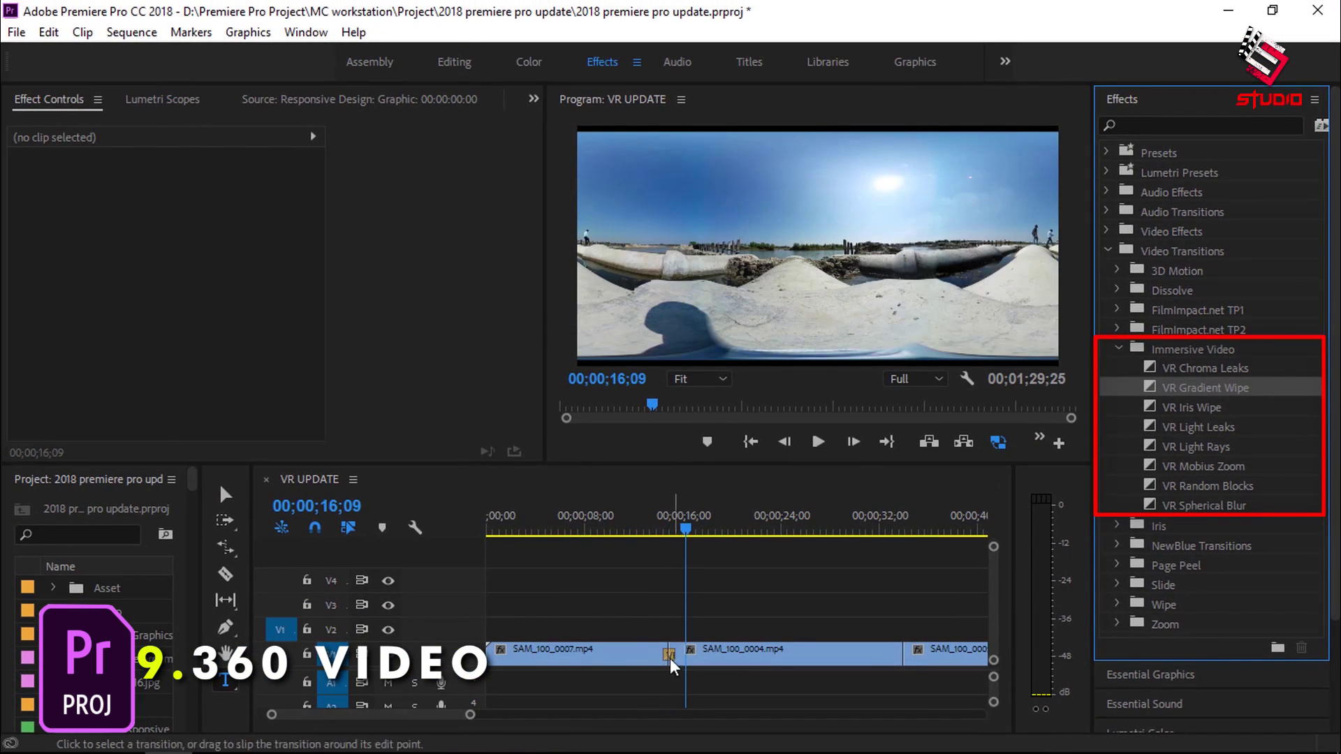
click(690, 553)
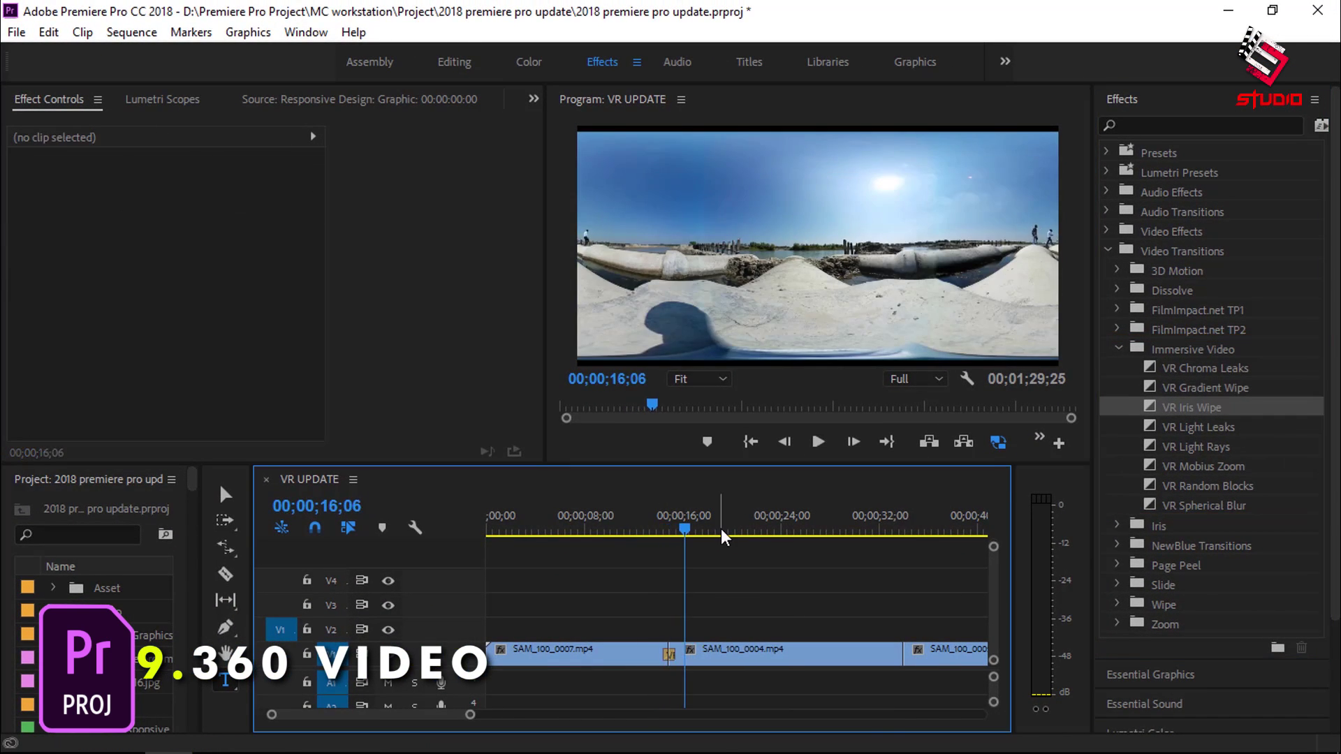
Switch the Program Monitor to VR view and look around the 360 scene
click(998, 442)
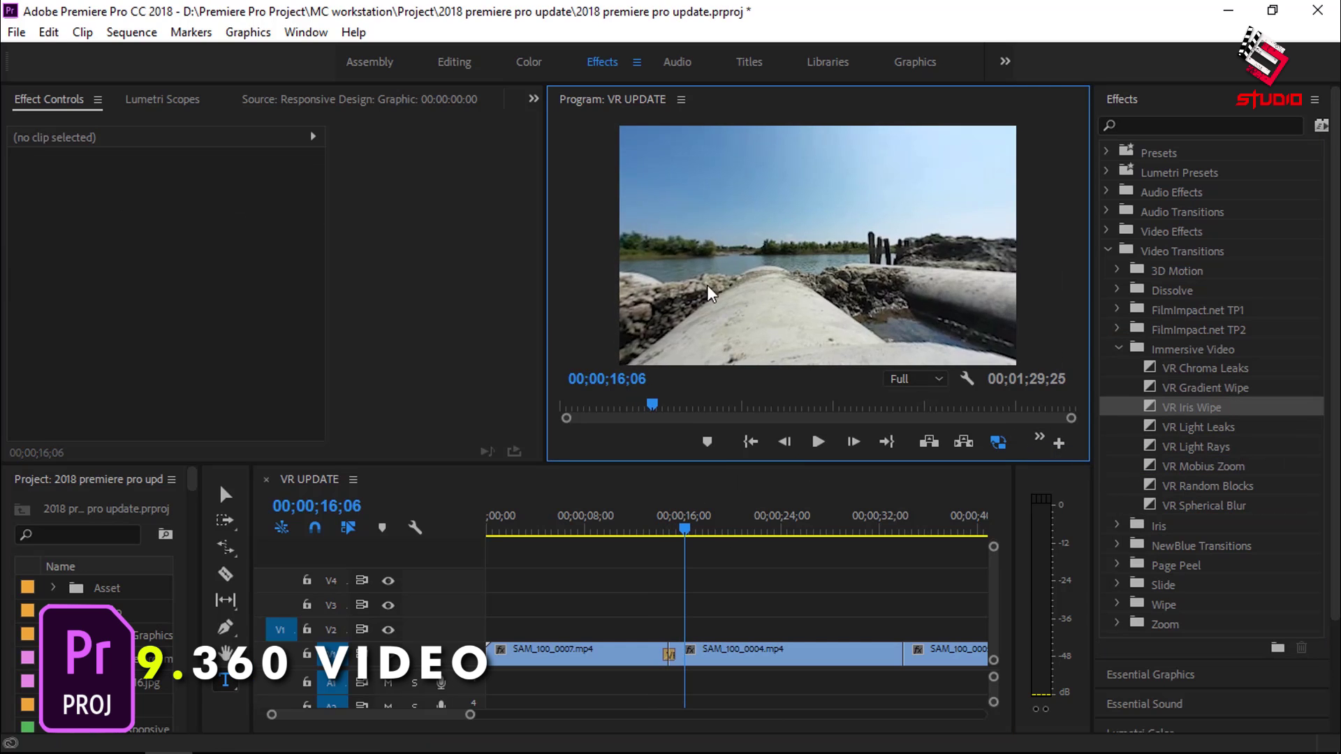
drag(754, 297, 864, 272)
click(662, 528)
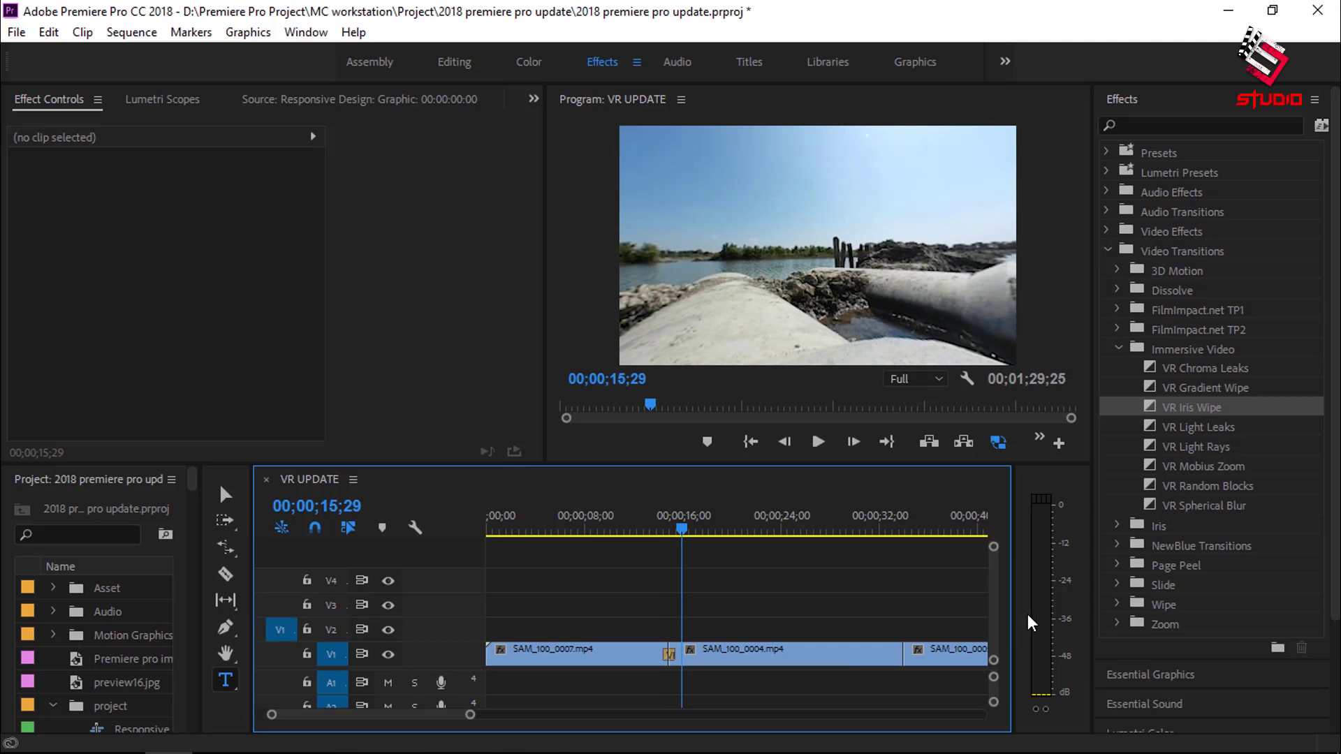
Place VR Light Leaks at the SAM_100_0007/SAM_100_0004 cut and play it back
mouse_move(1204, 427)
mouse_down()
mouse_move(697, 628)
mouse_move(667, 656)
mouse_up()
click(657, 529)
key(space)
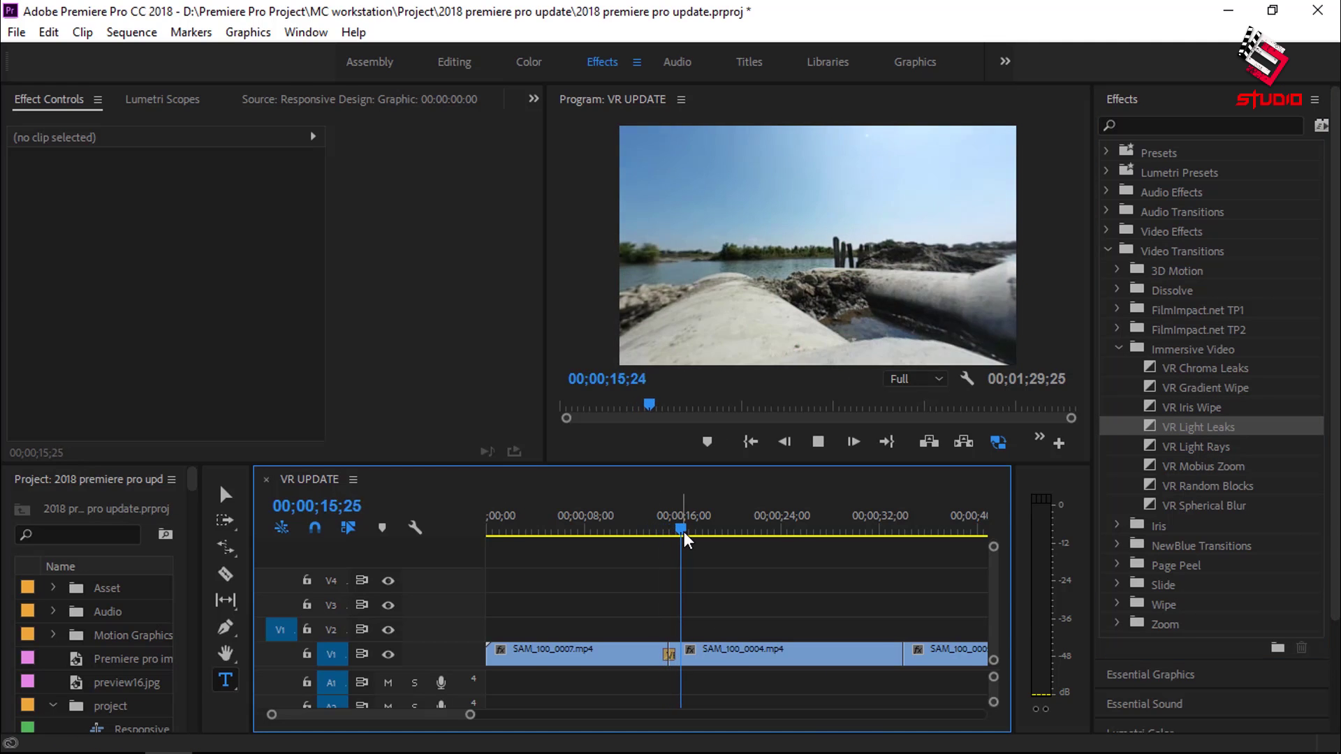